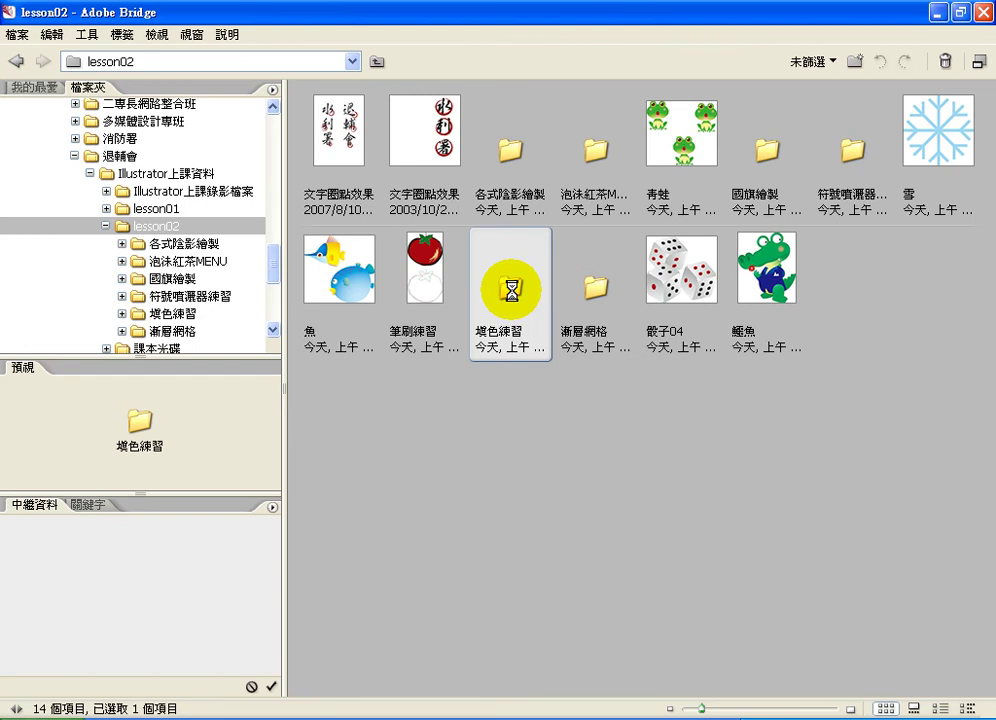
# - Preview the 柯南 files in the 填色練習 folder and open 柯南ok and 柯南線稿 in Illustrator
pyautogui.click(515, 135)
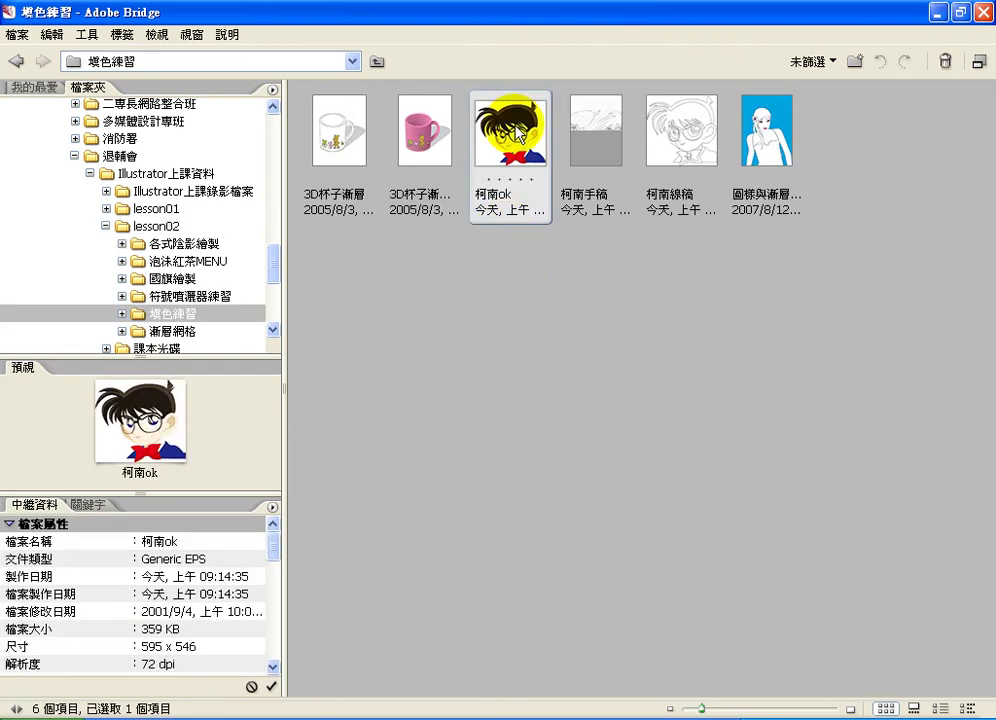
pyautogui.click(601, 142)
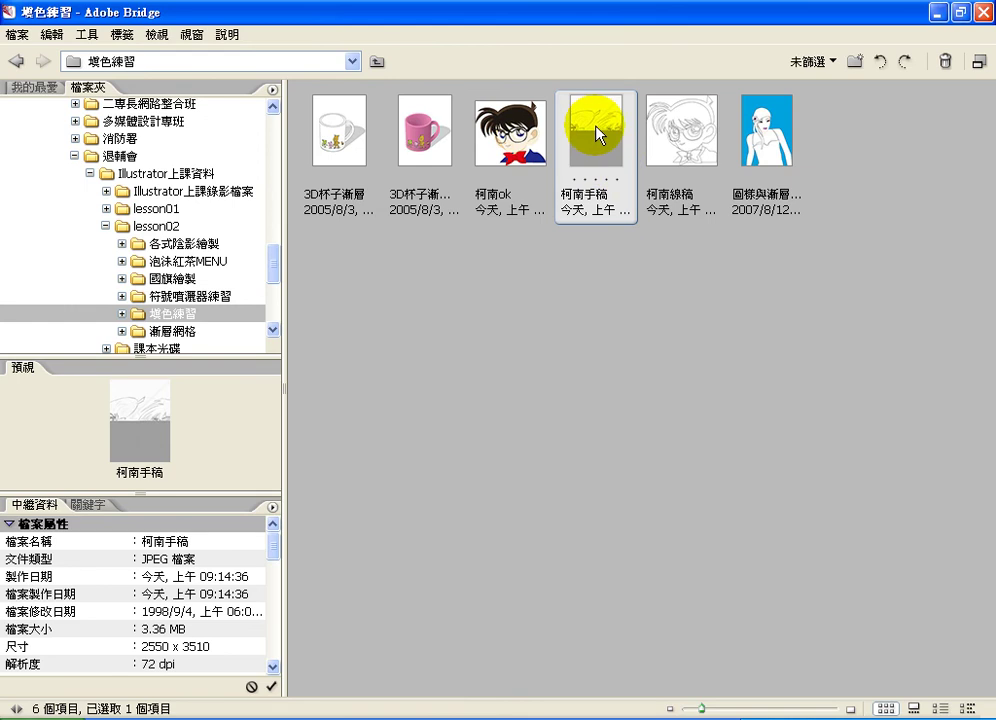
pyautogui.click(695, 133)
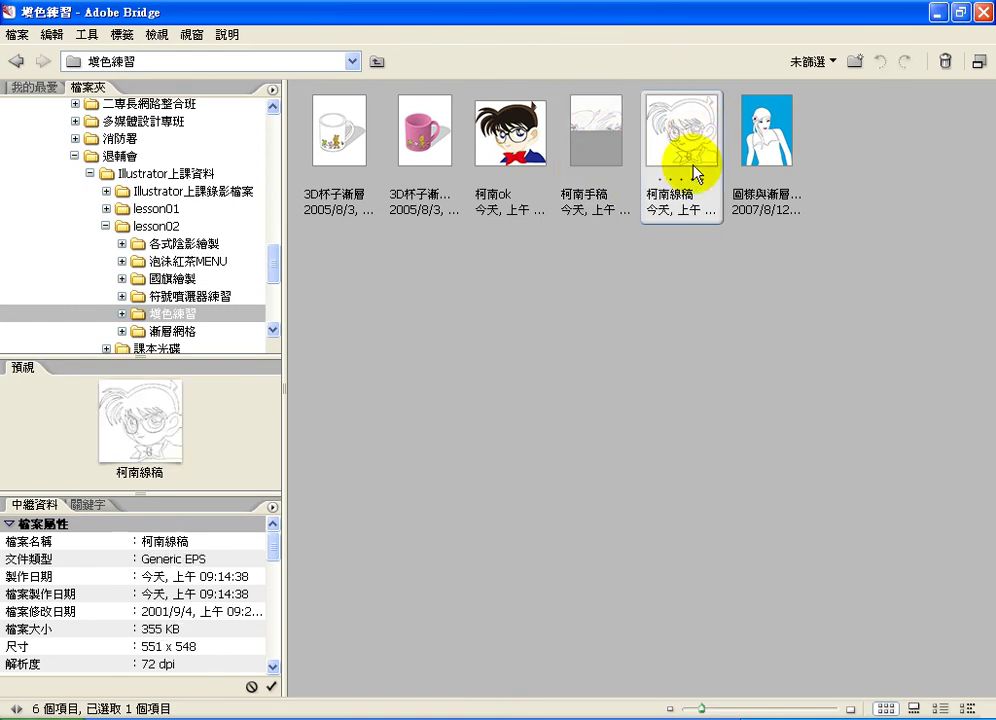
pyautogui.keyDown('ctrl'); pyautogui.click(508, 205); pyautogui.keyUp('ctrl')
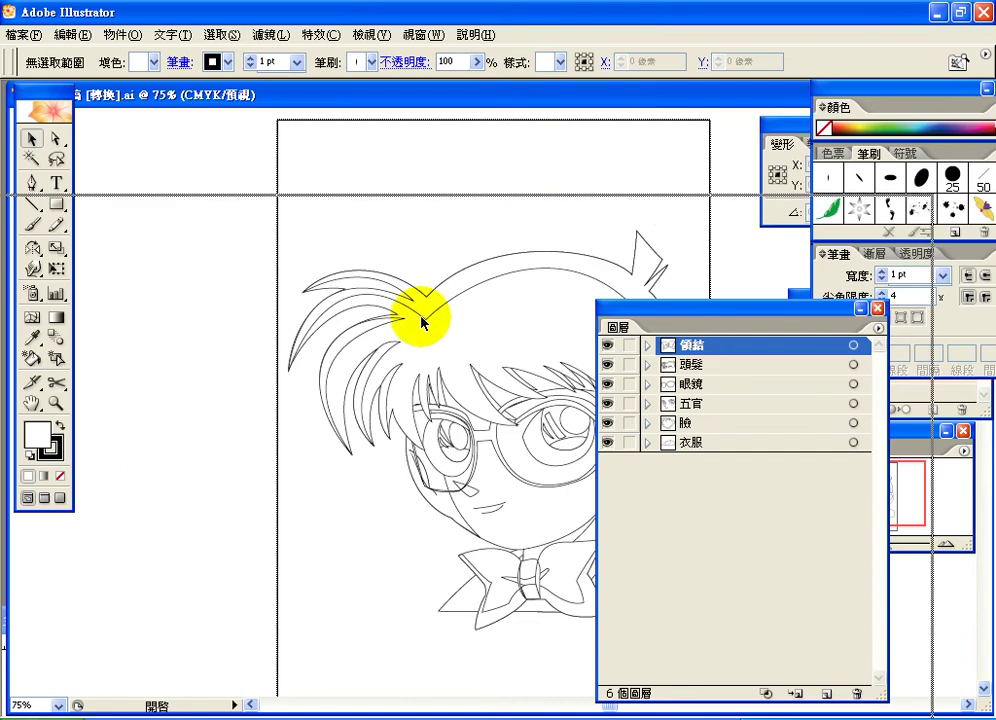
# - Uncover the coloured artwork and select the ear's inner shadow and the face's shadow shape to inspect them
pyautogui.moveTo(653, 312); pyautogui.dragTo(828, 295)
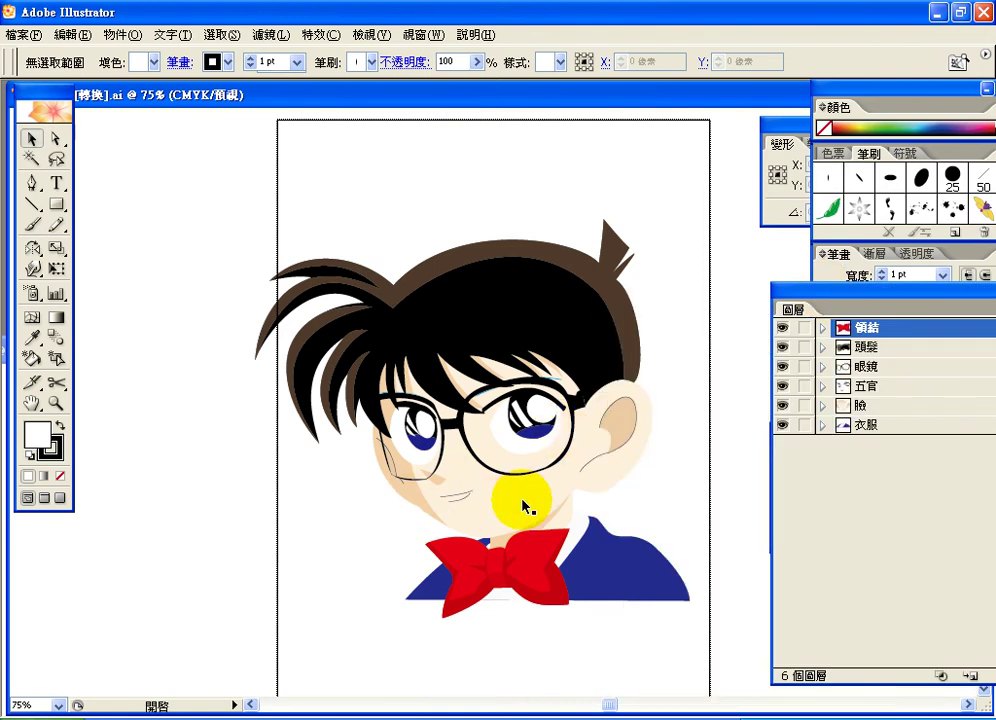
pyautogui.click(624, 420)
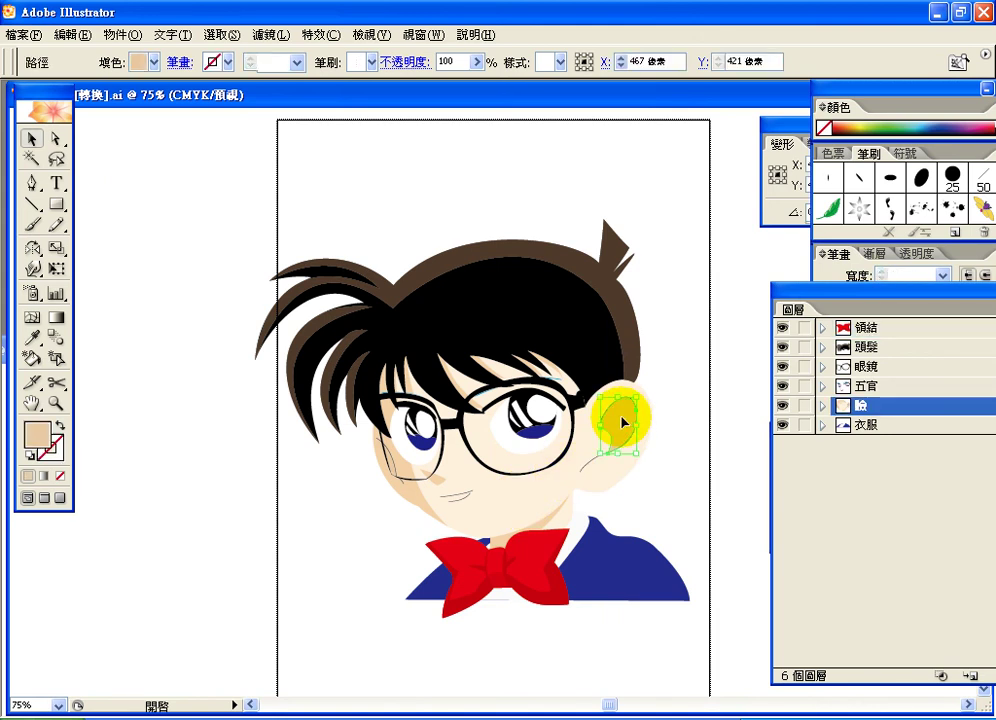
pyautogui.keyDown('shift'); pyautogui.click(408, 495); pyautogui.keyUp('shift')
pyautogui.click(408, 495)
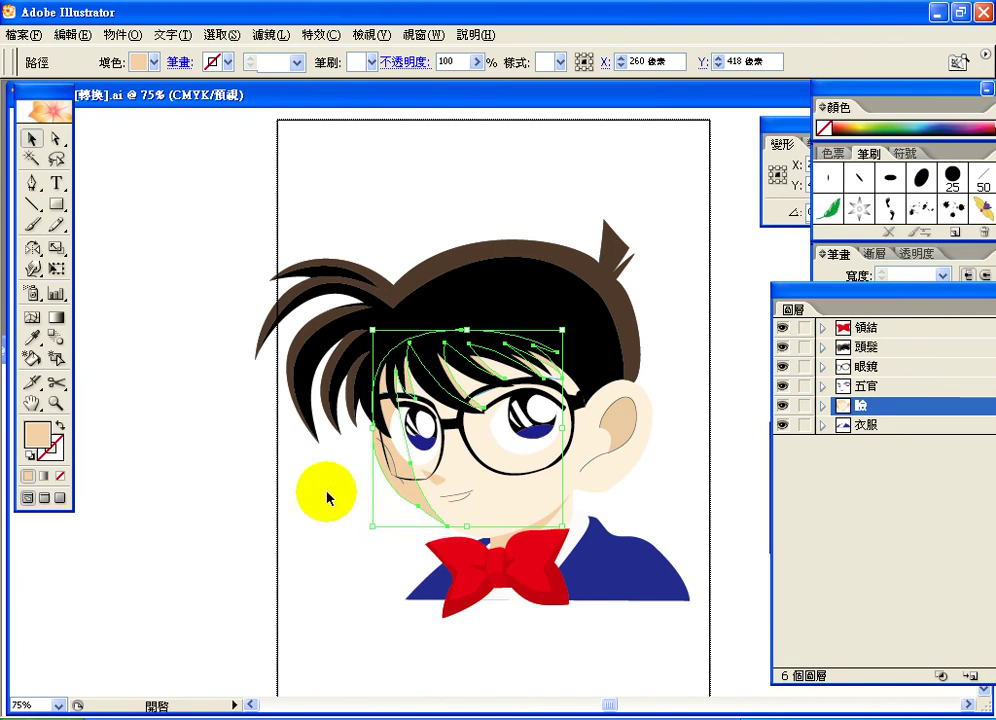
# - Try moving the black hair shape up off the face, select the face shadow underneath, and undo the move
pyautogui.click(425, 232)
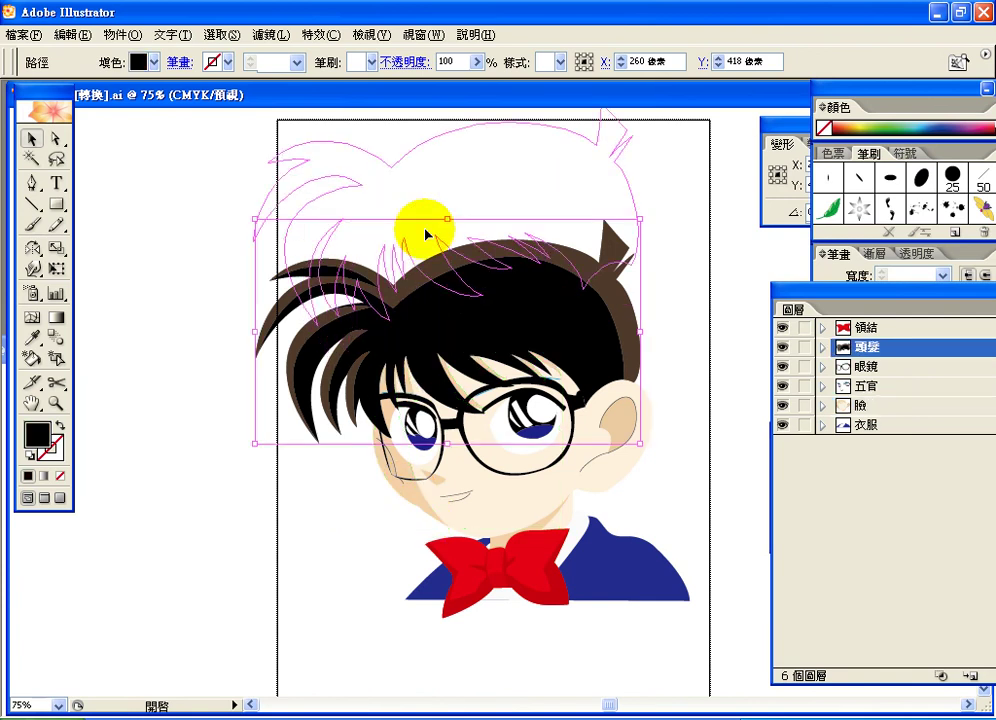
pyautogui.moveTo(425, 232); pyautogui.dragTo(425, 232)
pyautogui.click(411, 494)
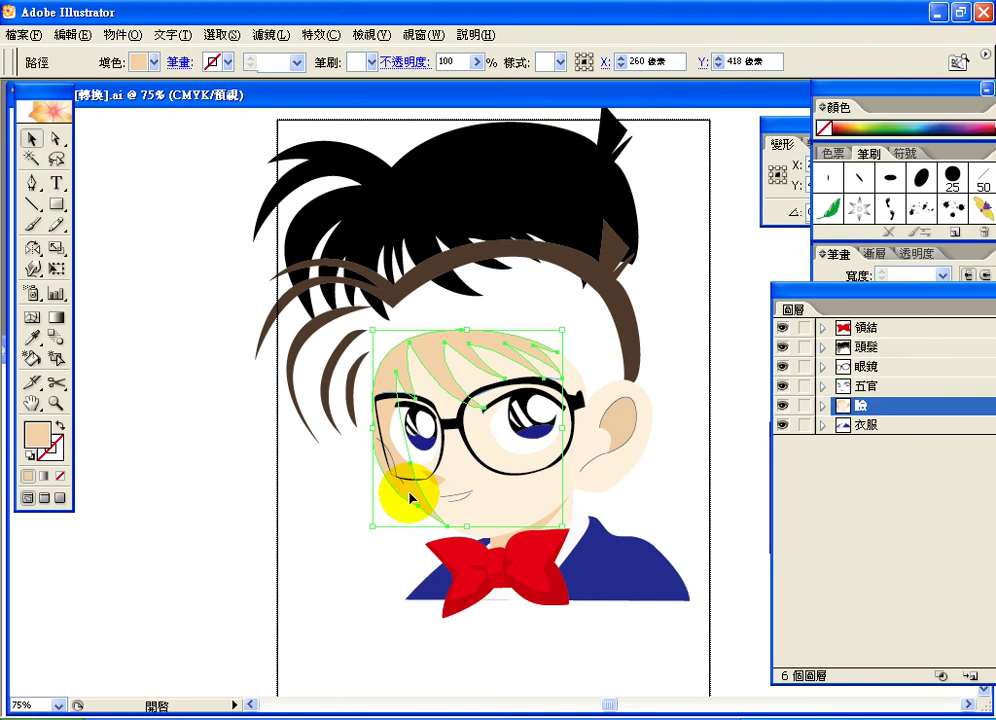
pyautogui.click(68, 34)
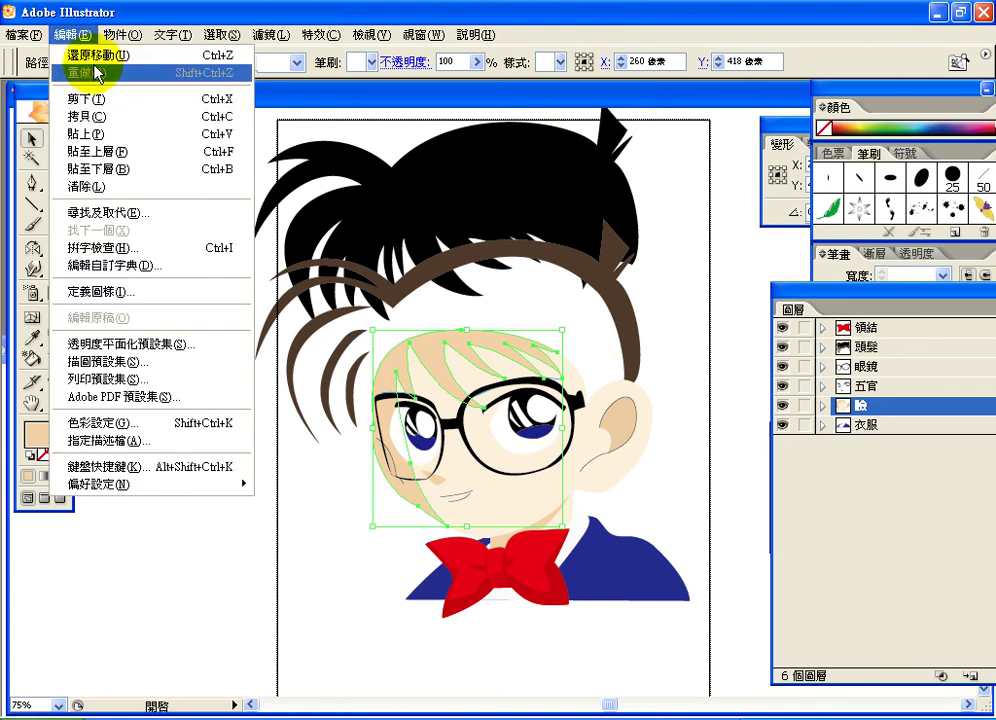
pyautogui.click(88, 53)
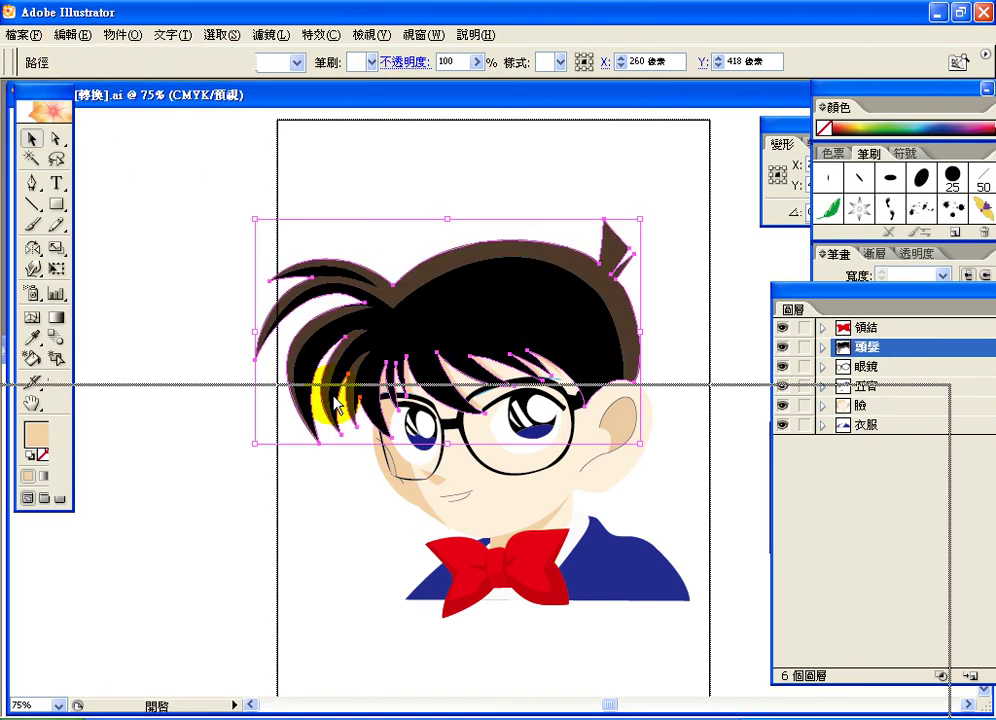
# - Rearrange the document windows to compare the coloured artwork with the line art, and bring 柯南線稿 to the front
pyautogui.moveTo(338, 405); pyautogui.dragTo(338, 400)
pyautogui.moveTo(340, 351); pyautogui.dragTo(565, 88)
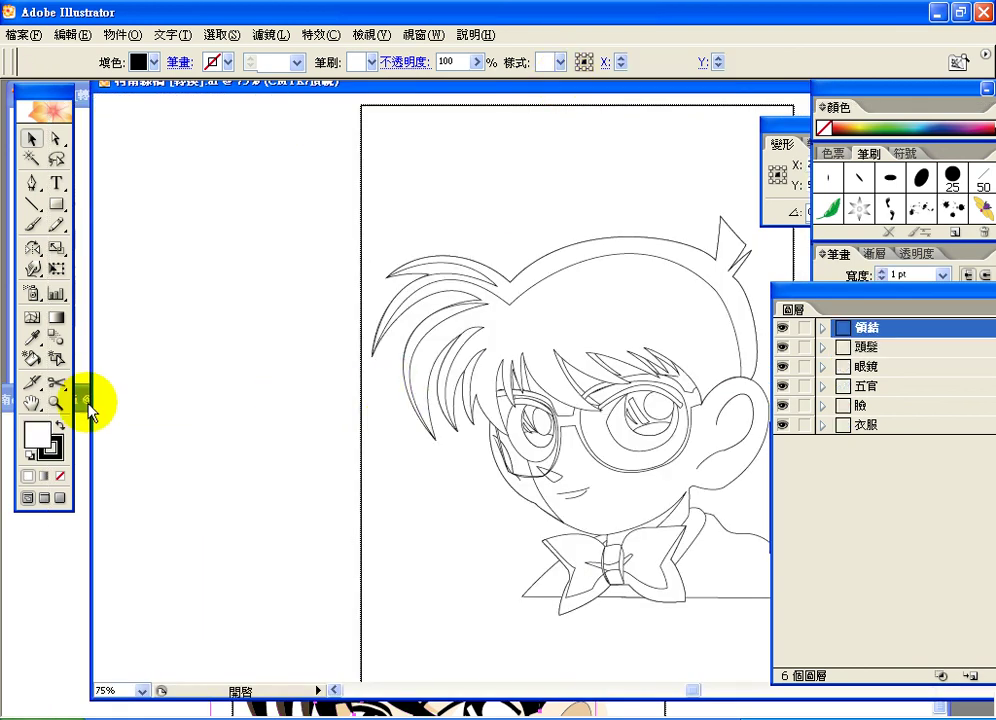
pyautogui.click(474, 400)
pyautogui.moveTo(474, 400); pyautogui.dragTo(362, 207)
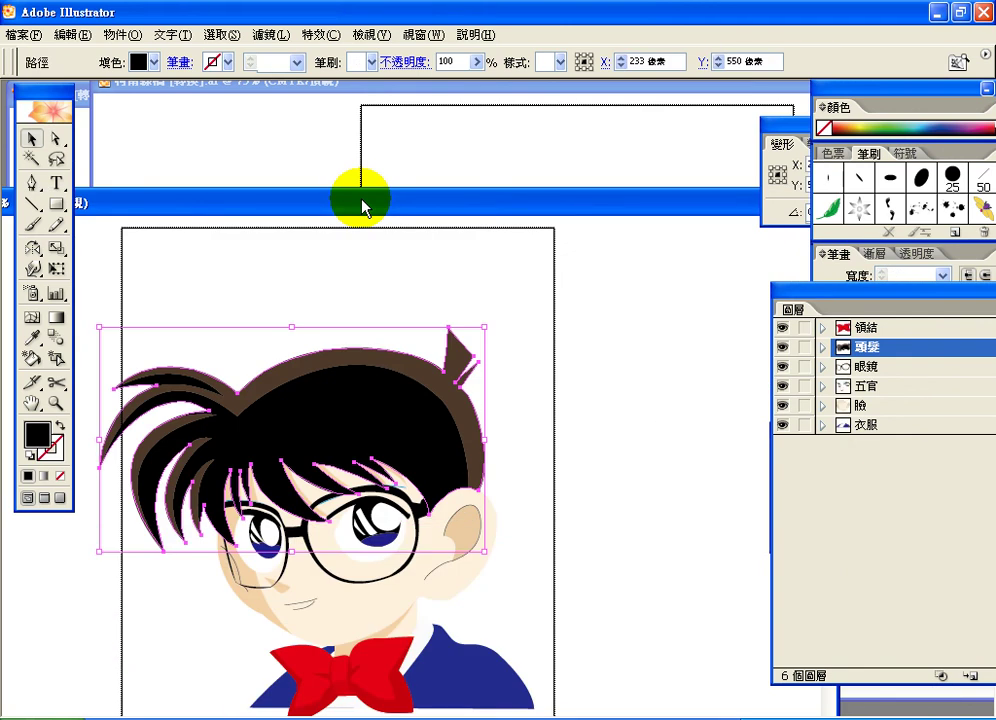
pyautogui.click(707, 97)
# - Select the inner hair shape in 柯南線稿 and fill it with the black swatch
pyautogui.click(638, 326)
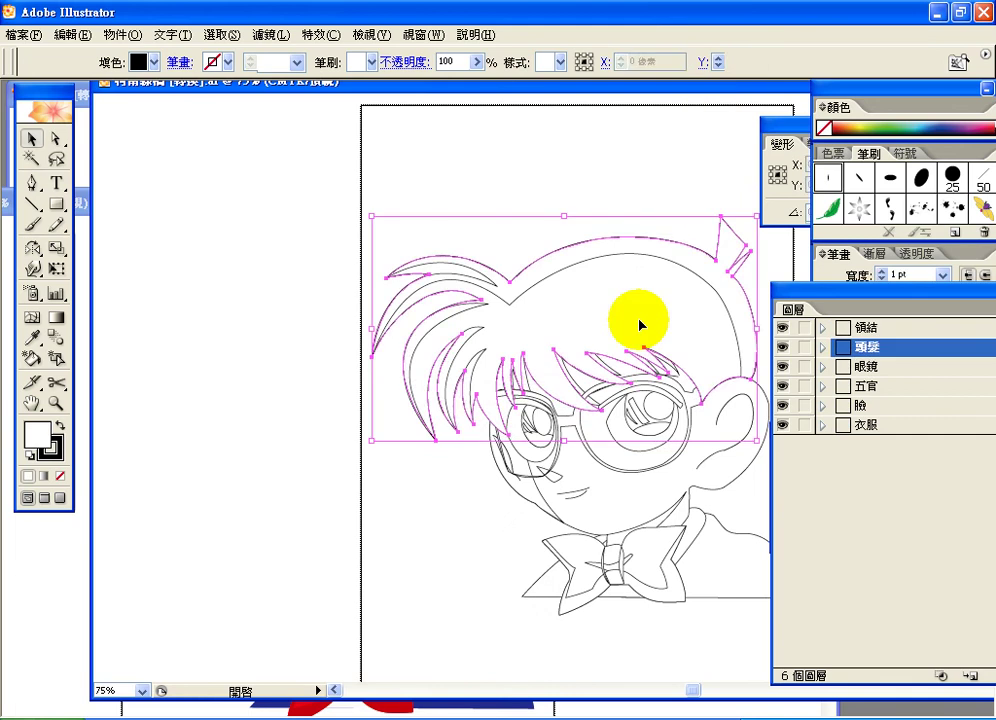
pyautogui.click(789, 283)
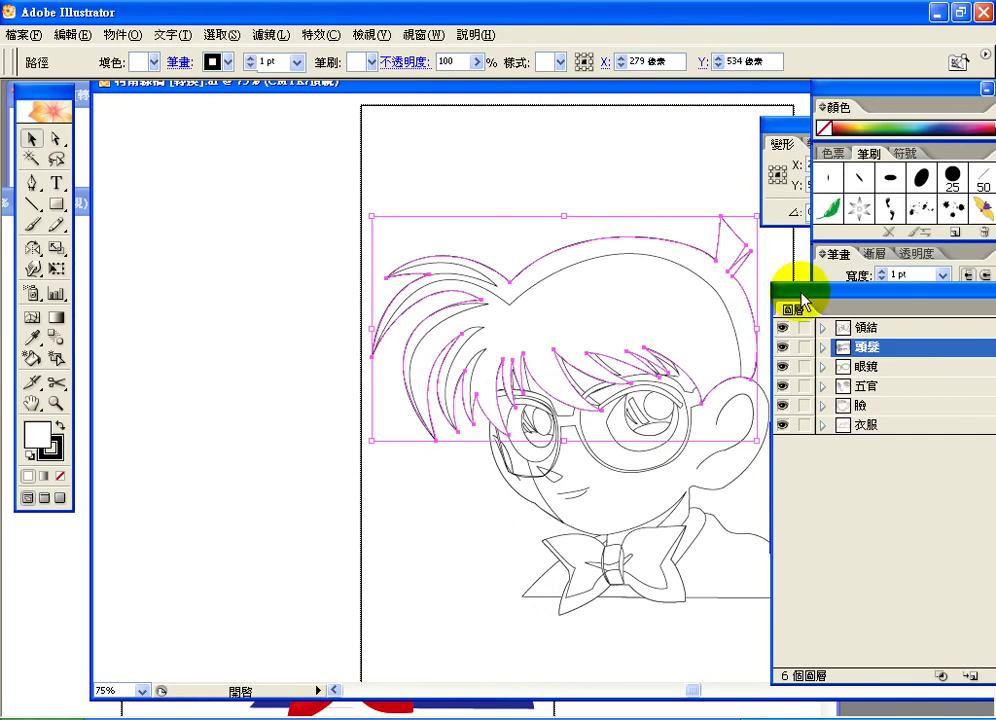
pyautogui.moveTo(801, 293); pyautogui.dragTo(819, 370)
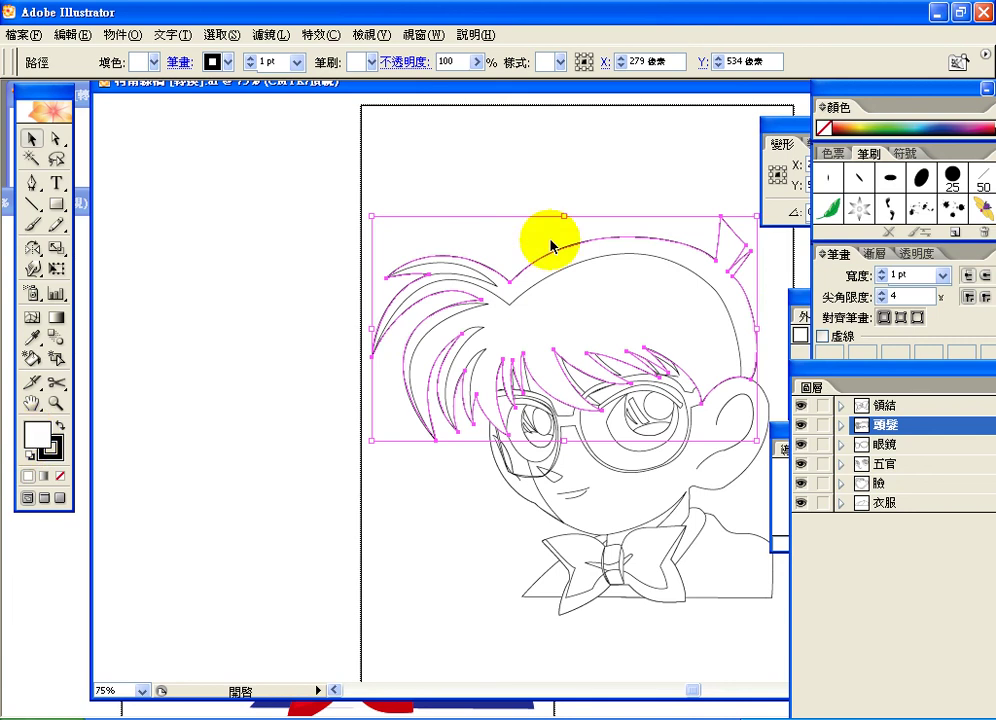
pyautogui.click(832, 154)
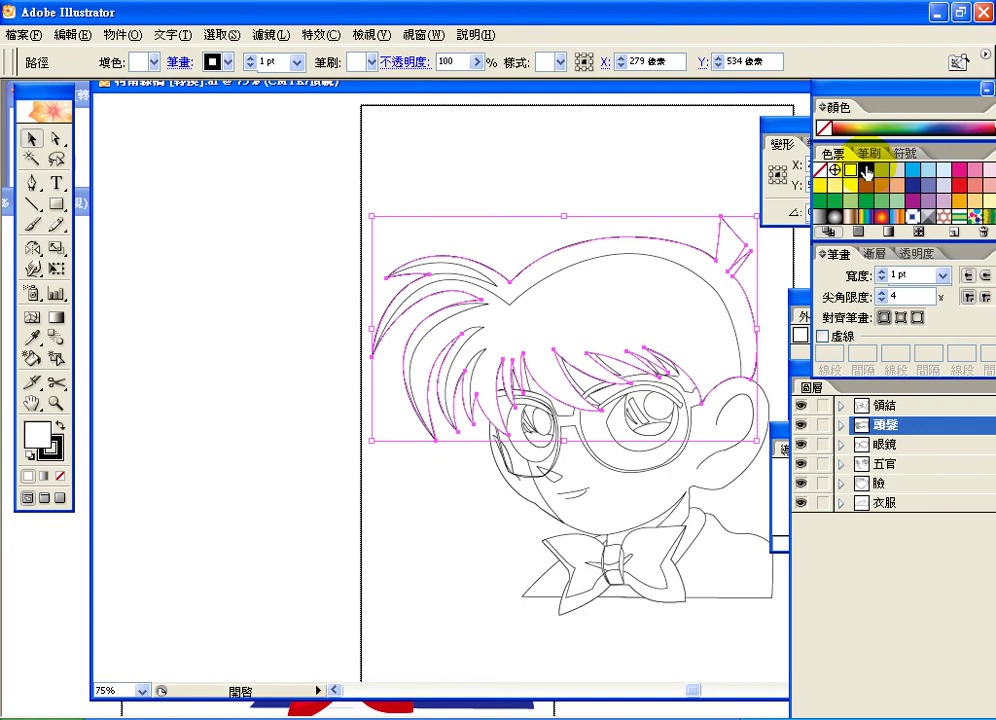
pyautogui.click(866, 171)
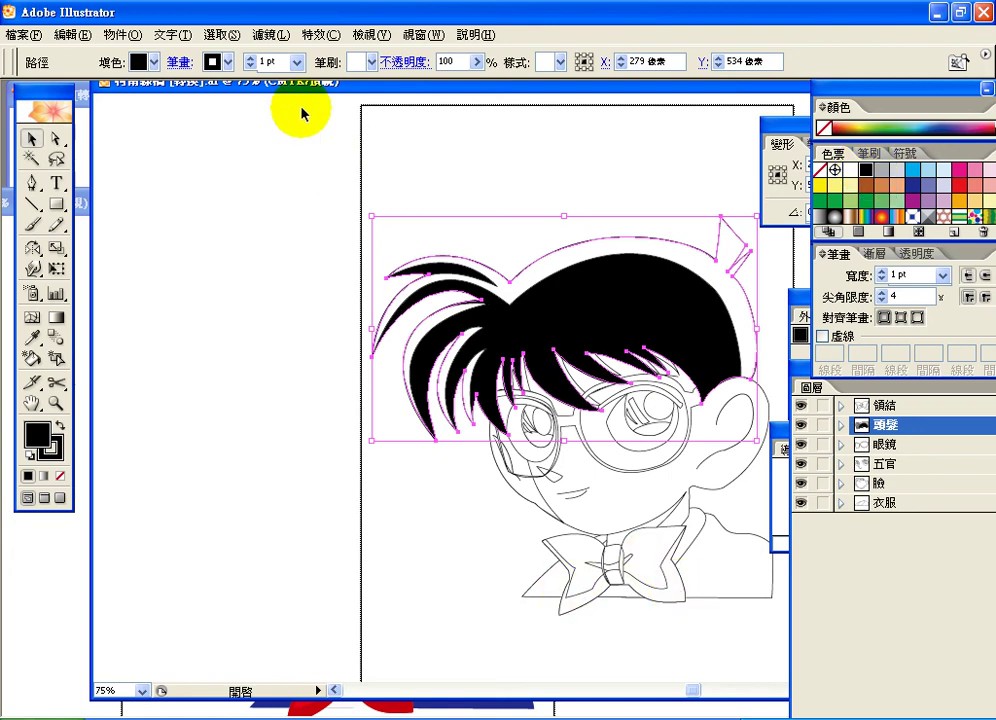
# - Return to the coloured artwork, move the bow tie's dark red shading below the bow, and shift the knot's detail sideways
pyautogui.moveTo(293, 86); pyautogui.dragTo(596, 298)
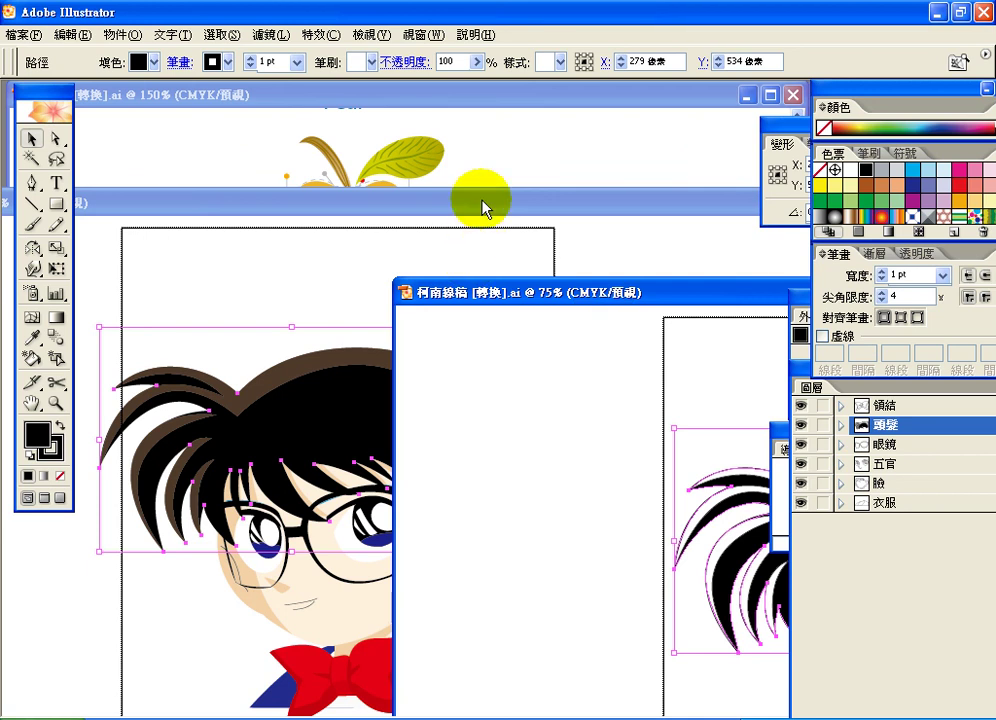
pyautogui.moveTo(483, 208); pyautogui.dragTo(529, 100)
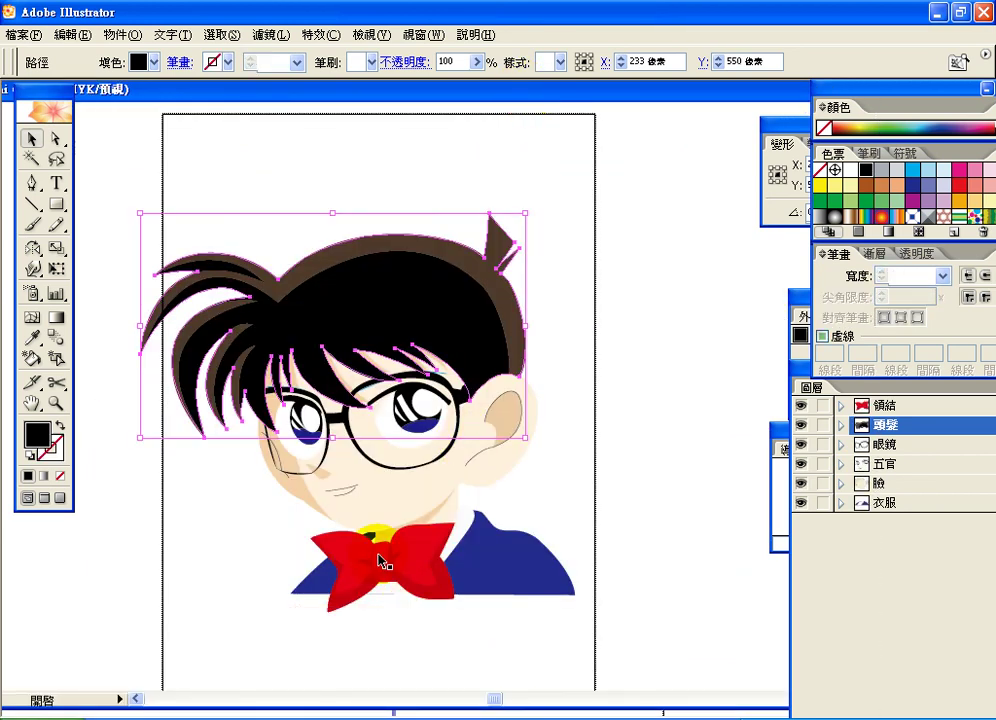
pyautogui.moveTo(381, 560); pyautogui.dragTo(470, 640)
pyautogui.click(441, 587)
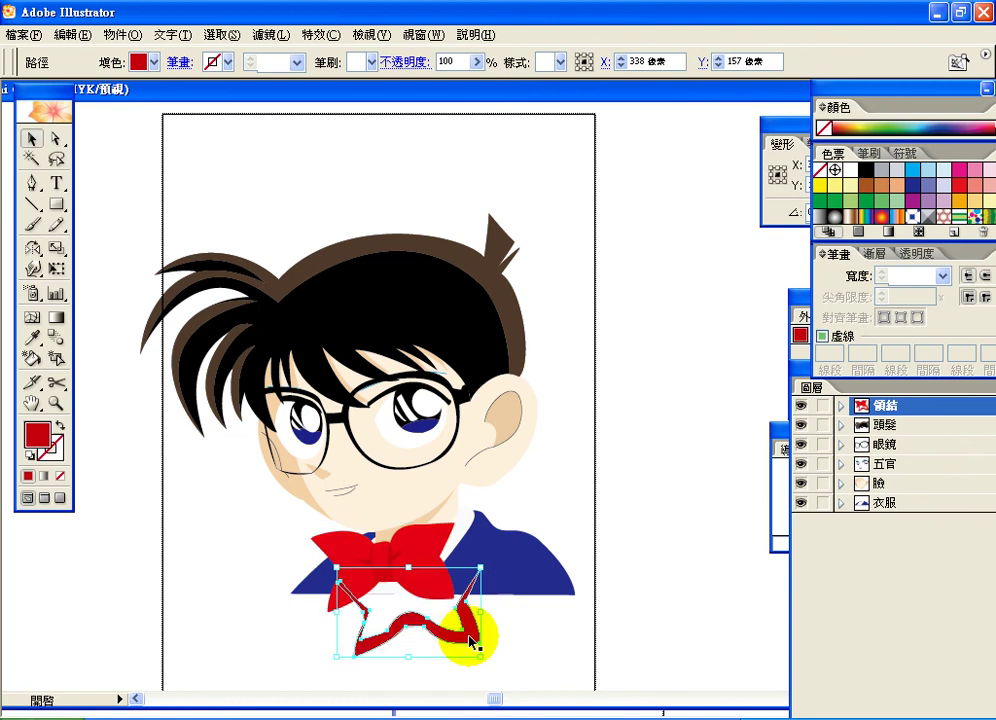
pyautogui.click(393, 562)
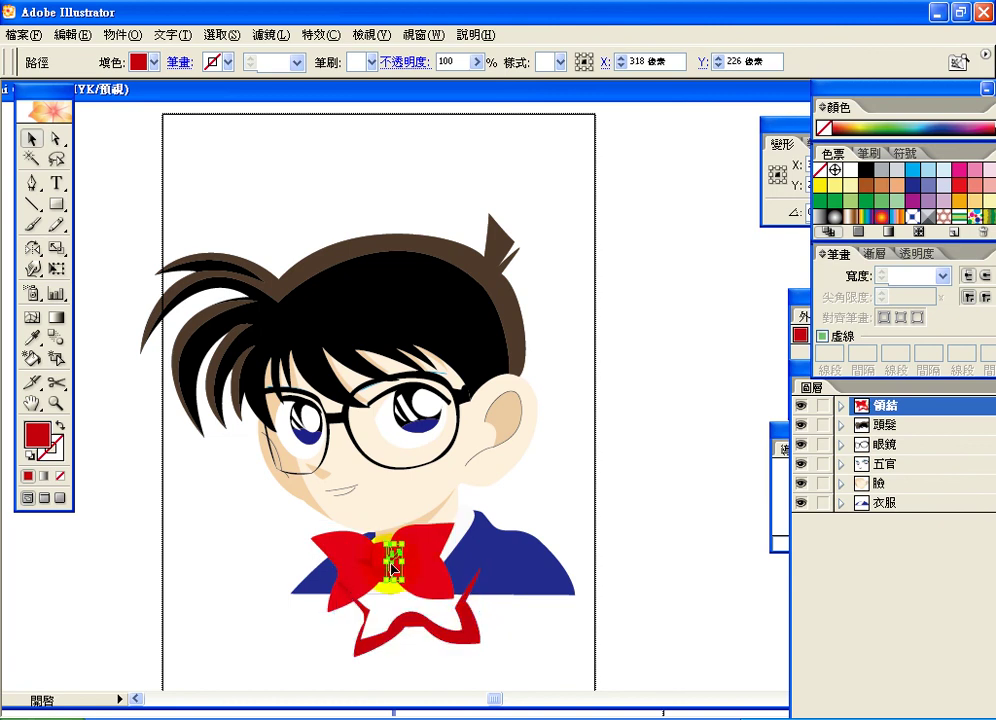
pyautogui.moveTo(393, 568); pyautogui.dragTo(455, 606)
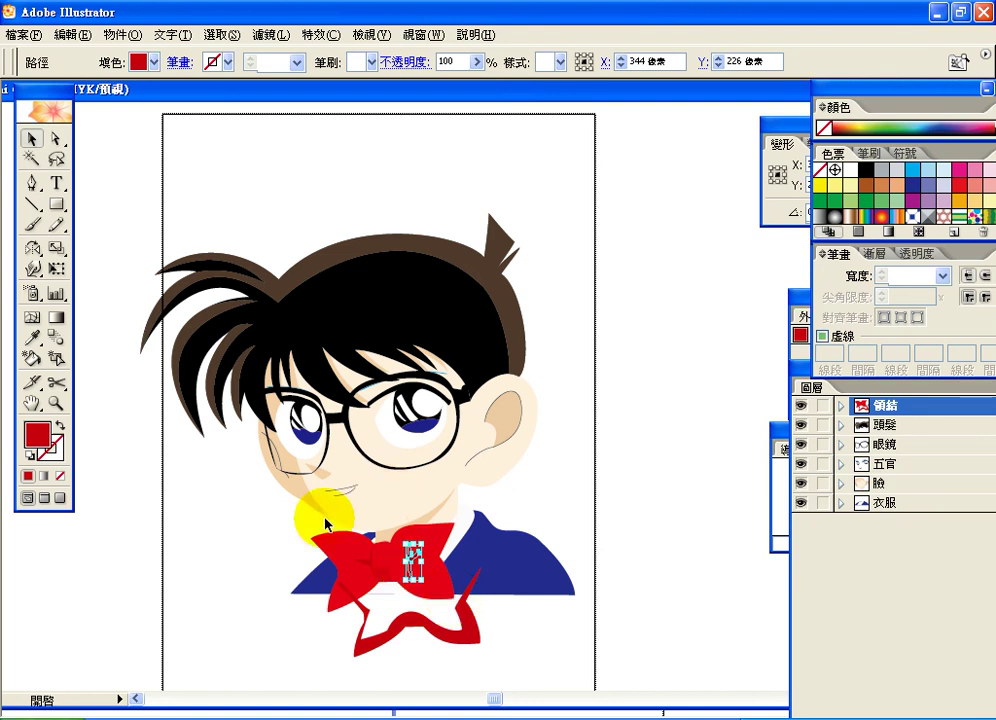
# - Move the neck shadow shape out beneath the ear and select the round white highlight of the larger eye
pyautogui.click(434, 518)
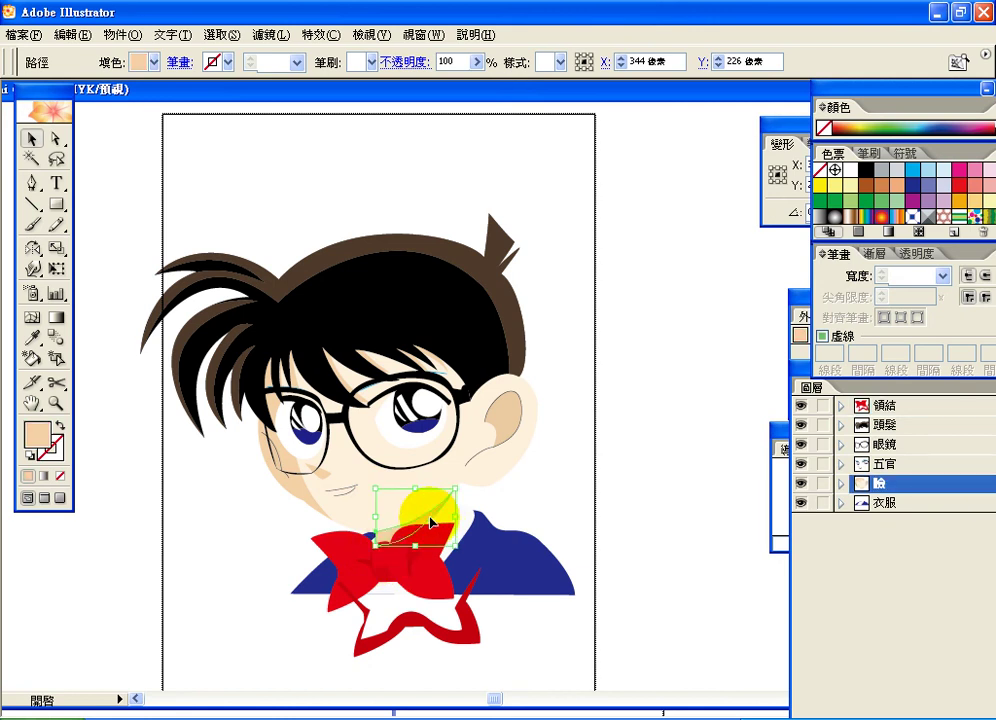
pyautogui.hotkey('ctrl', 'z')
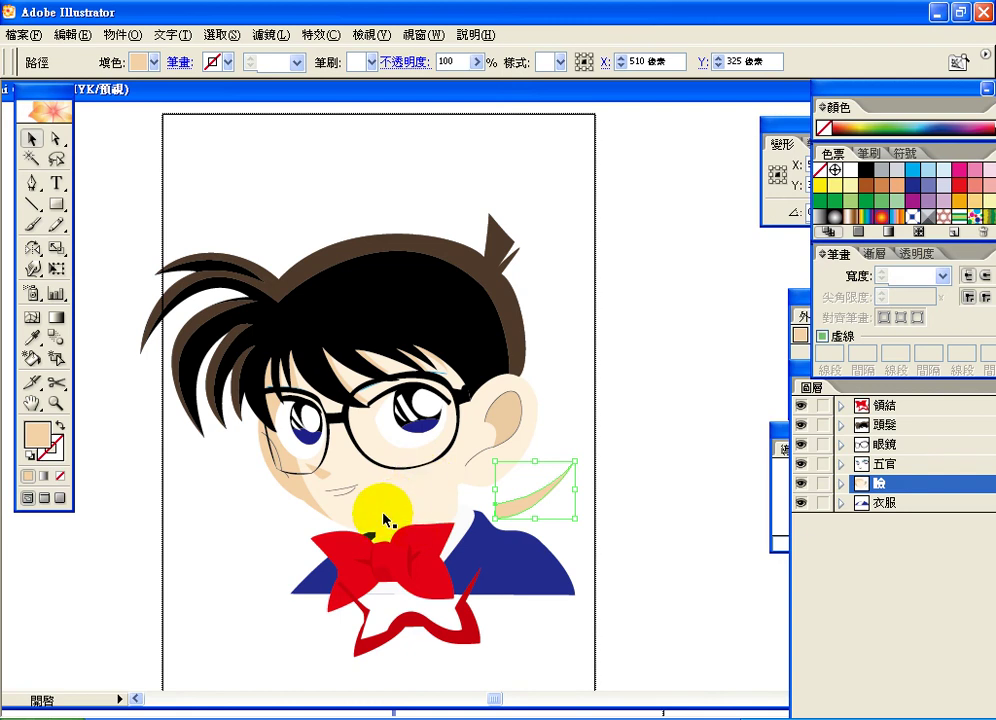
pyautogui.click(405, 405)
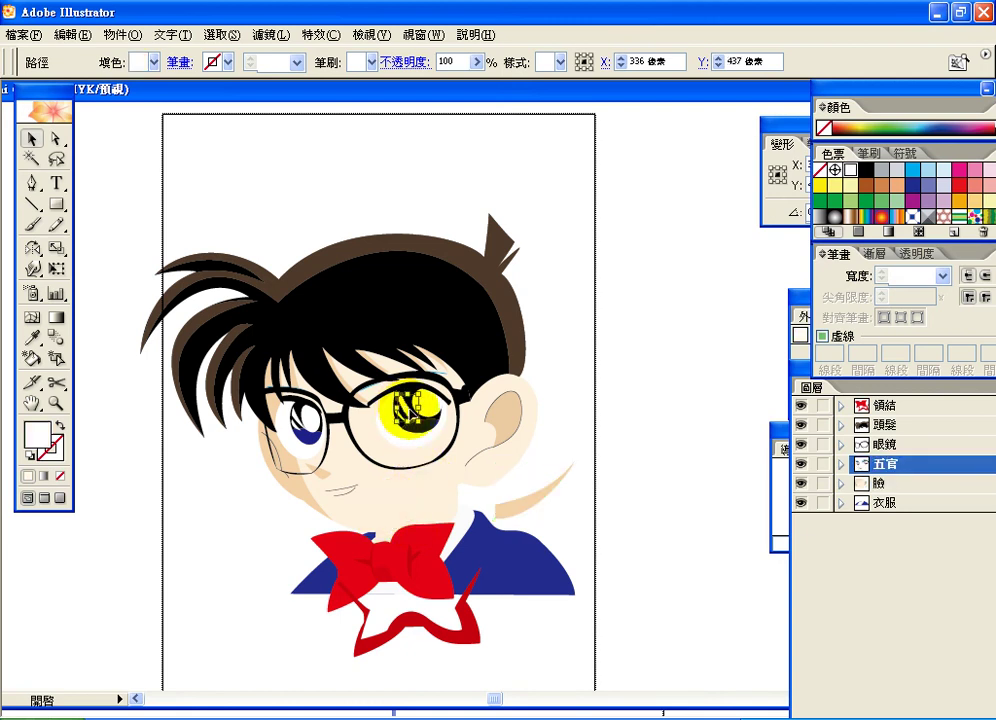
pyautogui.moveTo(395, 404); pyautogui.dragTo(422, 411)
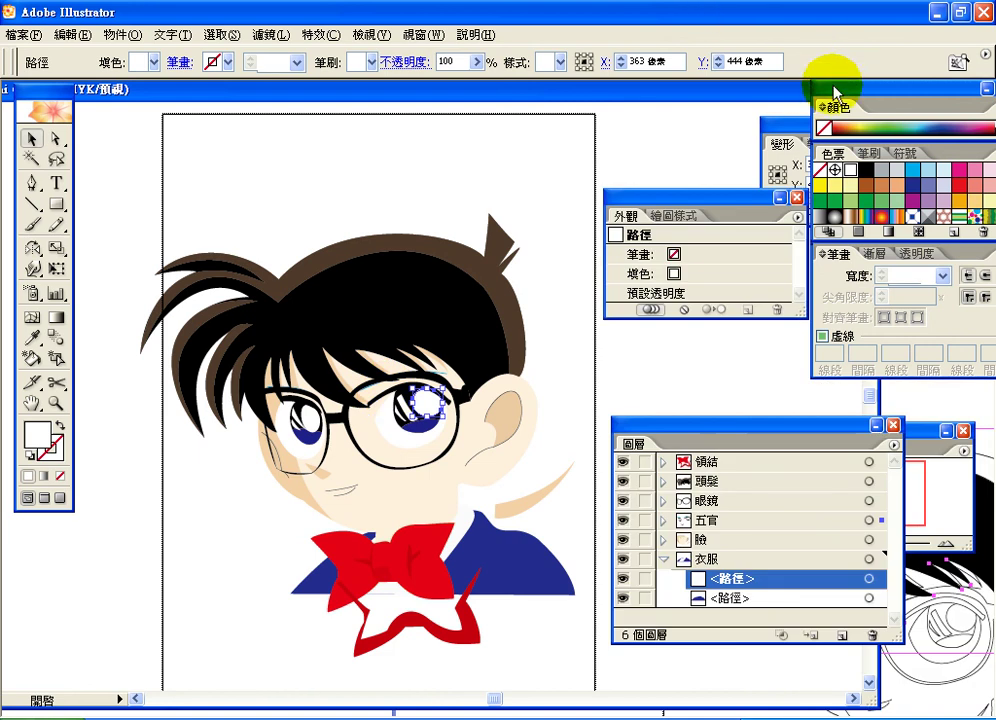
# - Show the full colour sliders for the fill over the artwork and switch them from CMYK to HSB
pyautogui.moveTo(828, 84); pyautogui.dragTo(497, 100)
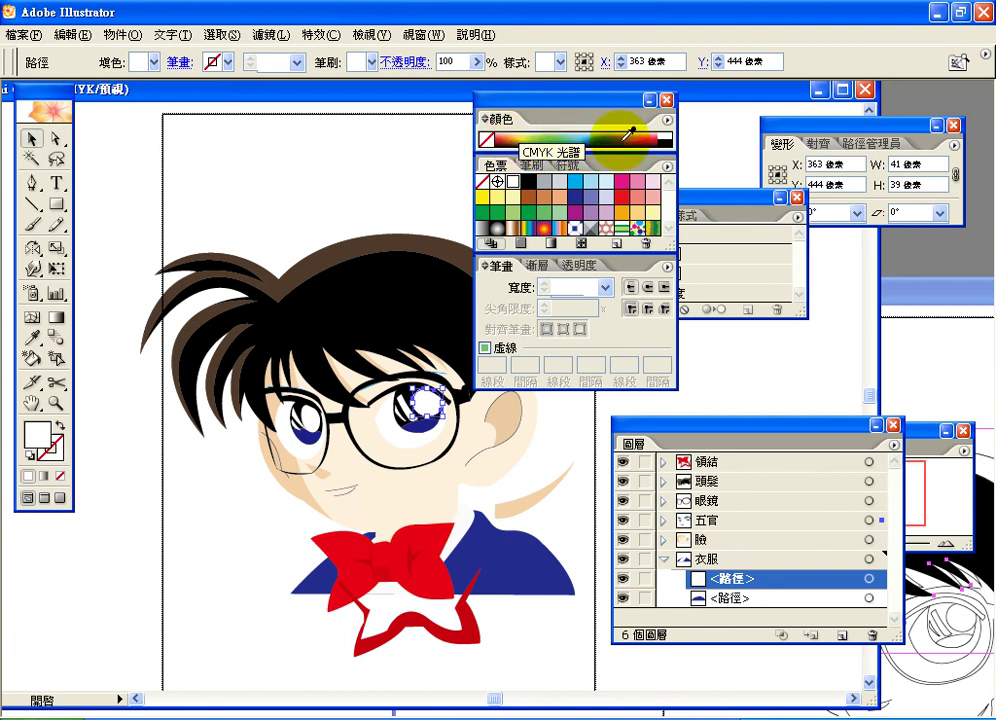
pyautogui.click(486, 120)
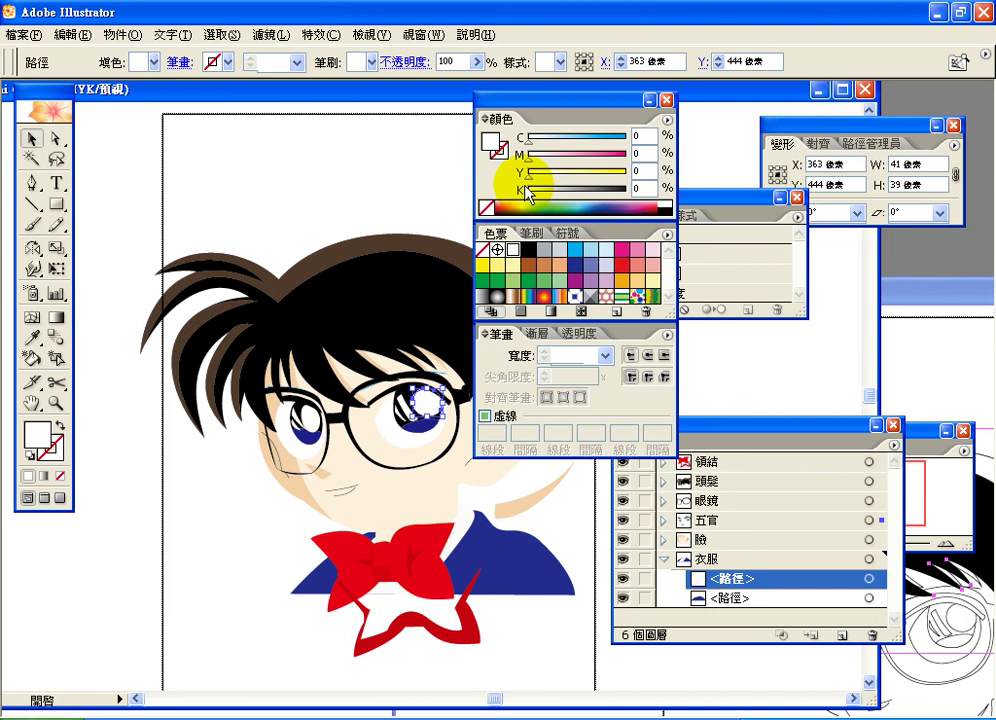
pyautogui.click(667, 121)
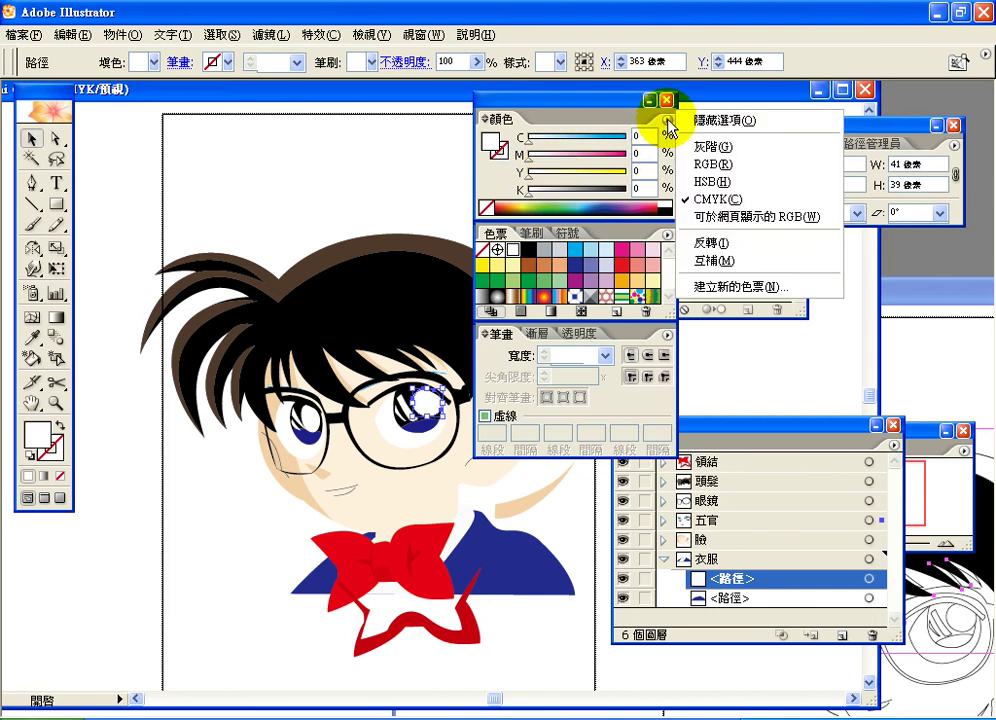
pyautogui.click(703, 187)
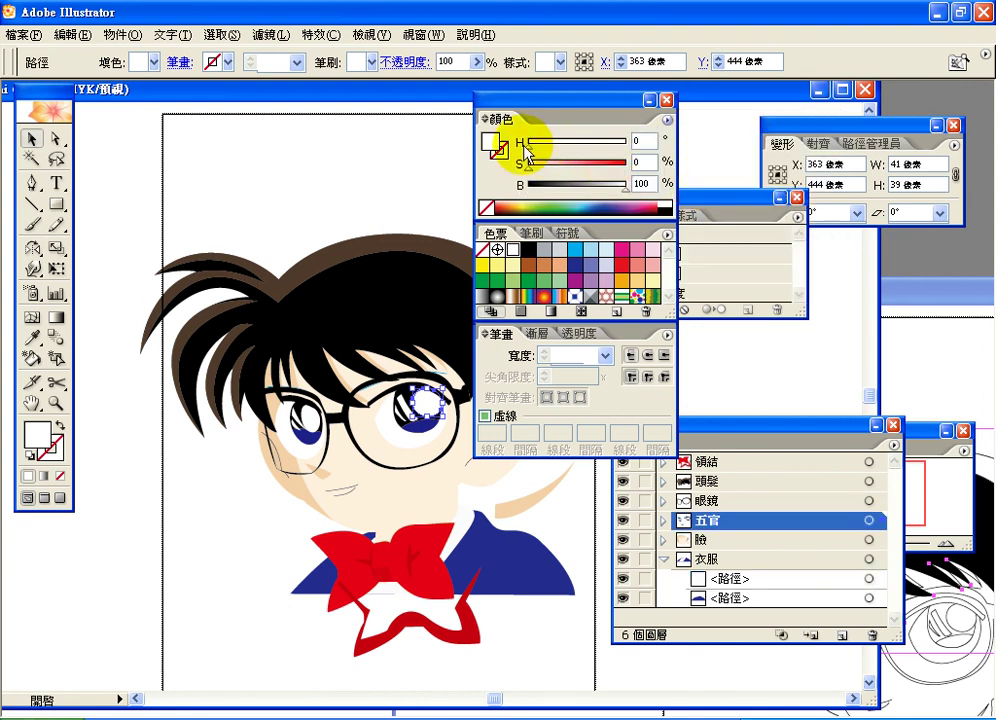
# - Fill the selected eye highlight with blue by setting hue to 212° and saturation to 99%
pyautogui.moveTo(546, 148)
pyautogui.mouseDown()
pyautogui.moveTo(614, 151)
pyautogui.moveTo(563, 148)
pyautogui.mouseUp()
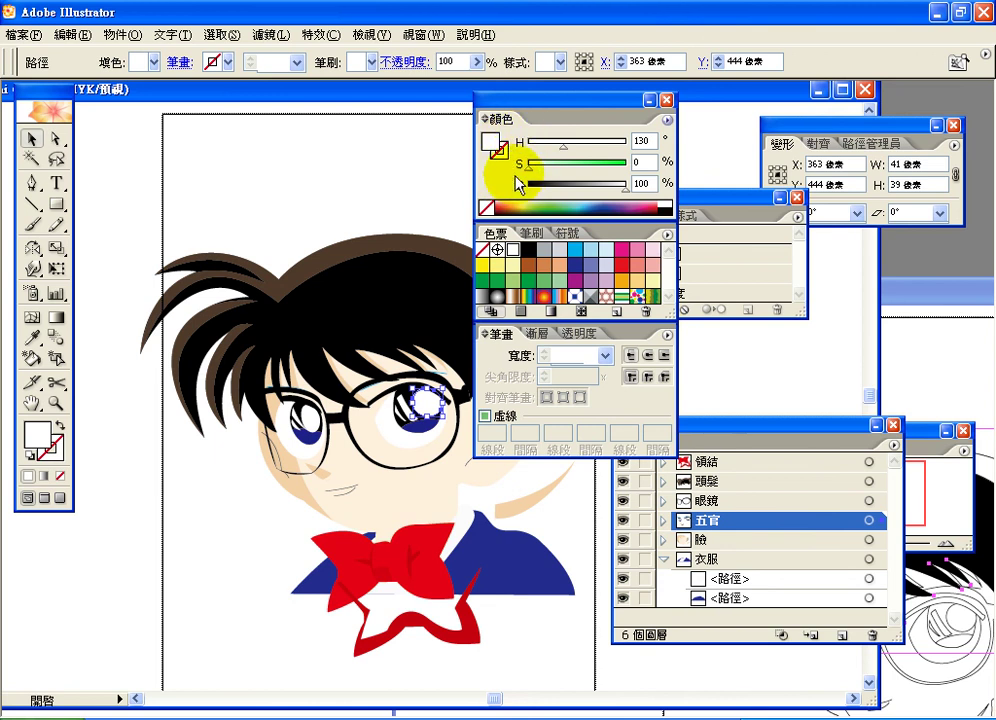
pyautogui.moveTo(562, 147); pyautogui.dragTo(585, 151)
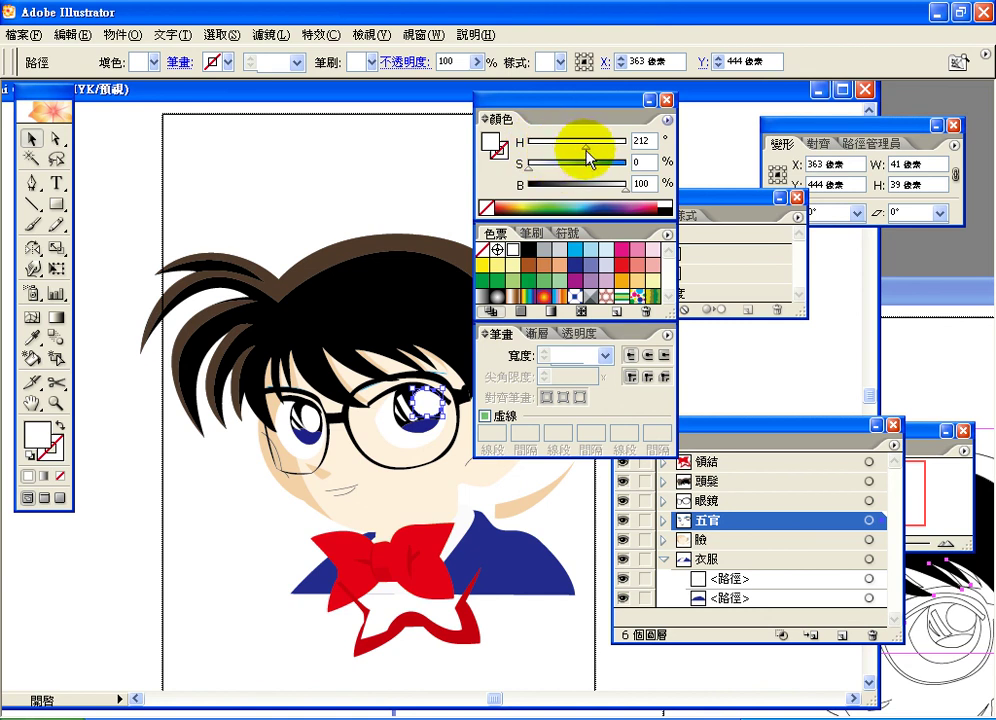
pyautogui.moveTo(531, 170); pyautogui.dragTo(630, 165)
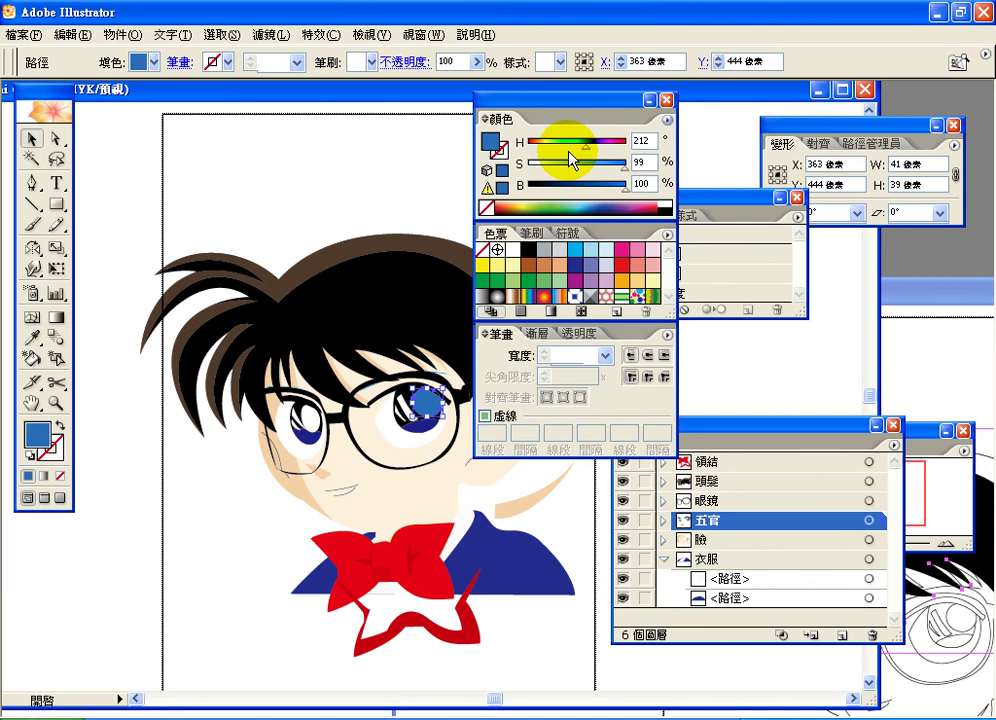
# - Try a dark purple with hue 314° for the eye highlight's fill in the Color Picker and cancel it
pyautogui.doubleClick(34, 441)
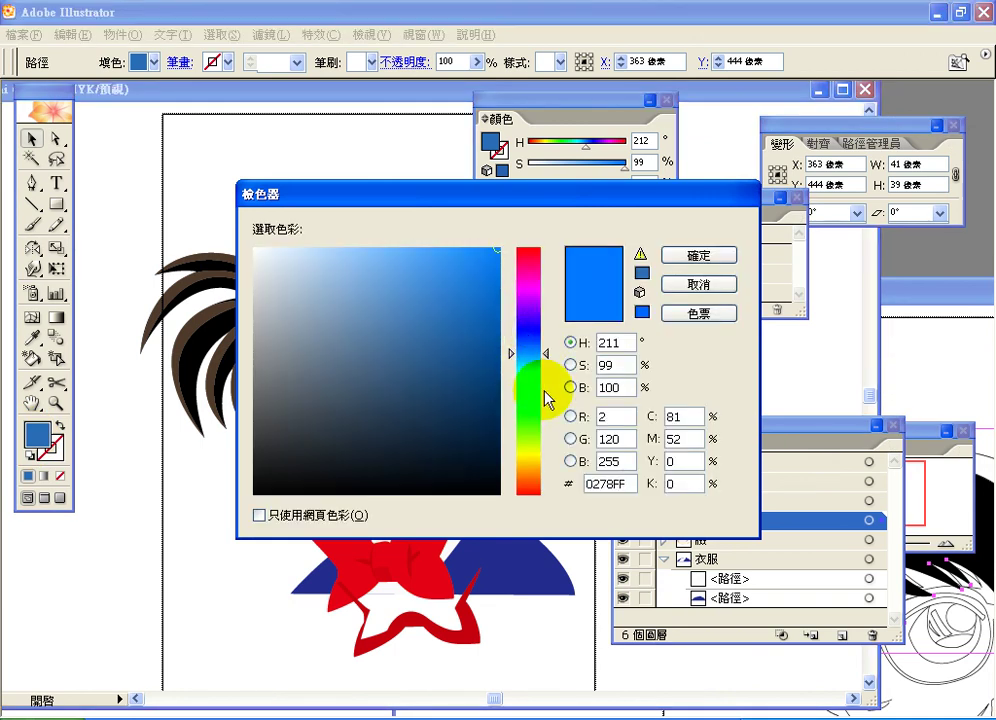
pyautogui.moveTo(548, 357); pyautogui.dragTo(545, 283)
pyautogui.moveTo(441, 275)
pyautogui.mouseDown()
pyautogui.moveTo(414, 297)
pyautogui.moveTo(442, 298)
pyautogui.mouseUp()
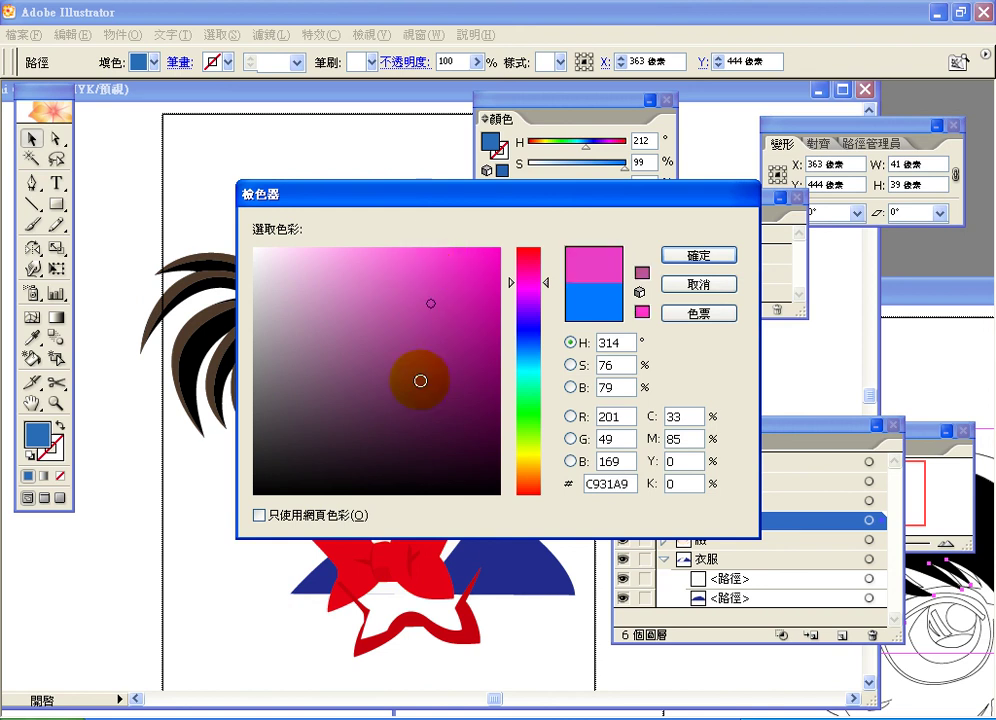
pyautogui.click(419, 400)
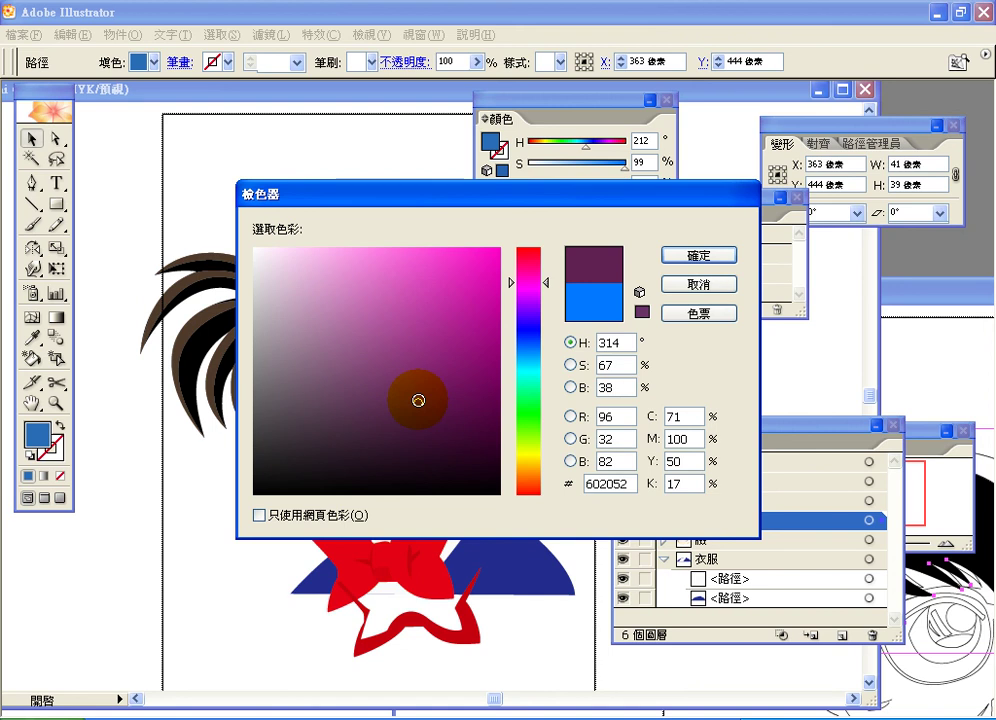
pyautogui.click(686, 287)
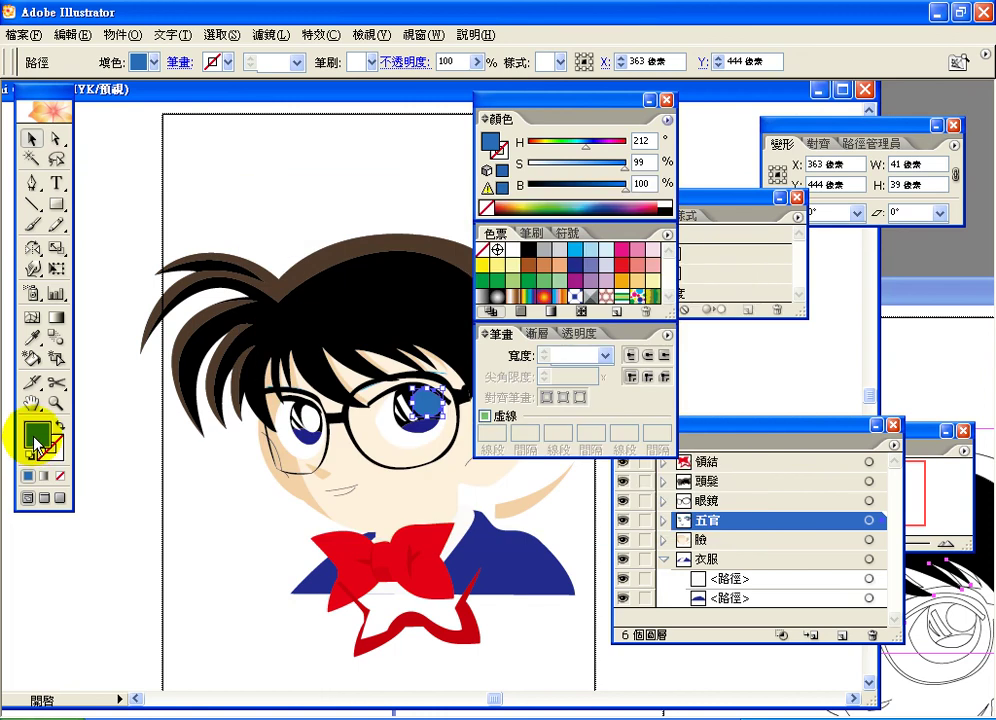
# - Hide the panels and arrange the coloured artwork and the 柯南線稿 line art side by side with the ears in view
pyautogui.press('Tab')
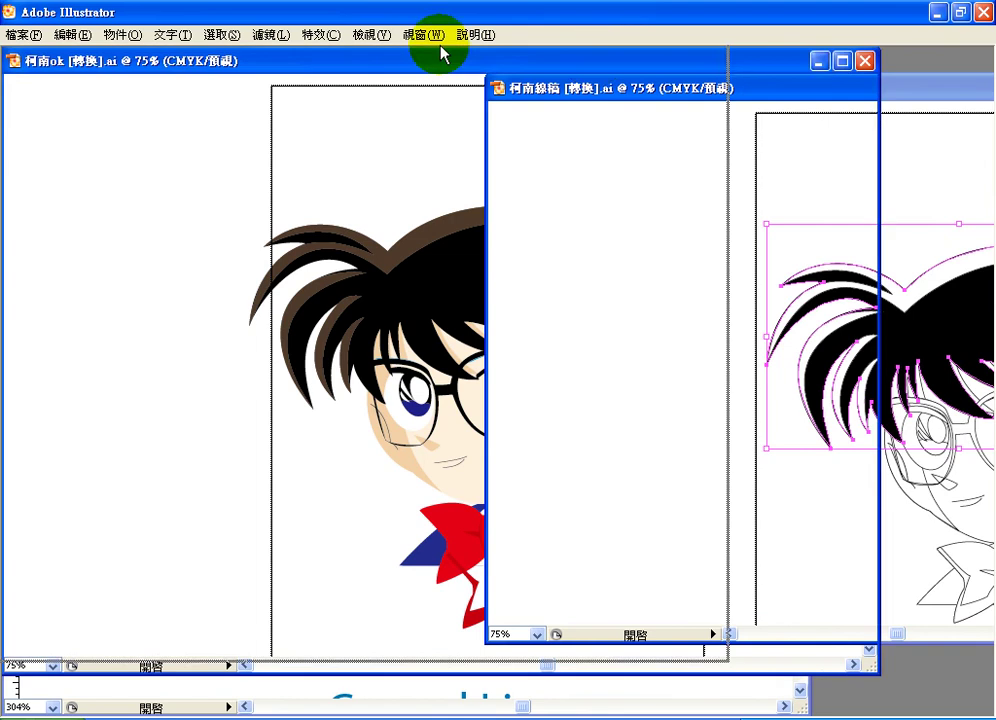
pyautogui.moveTo(438, 53); pyautogui.dragTo(456, 282)
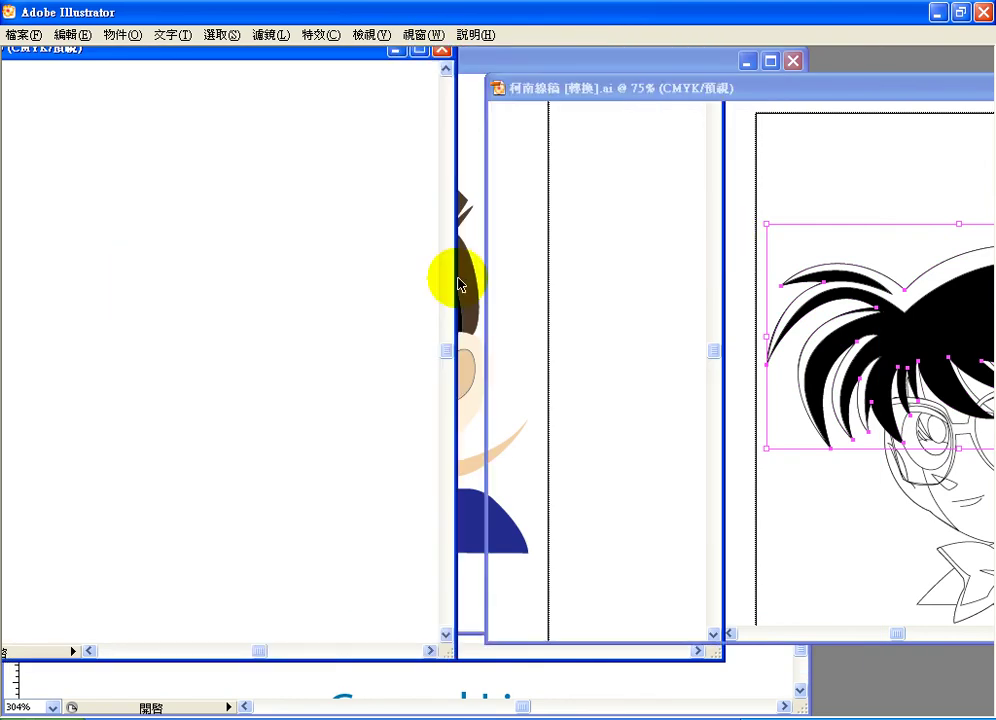
pyautogui.moveTo(252, 655)
pyautogui.mouseDown()
pyautogui.moveTo(267, 656)
pyautogui.moveTo(258, 651)
pyautogui.mouseUp()
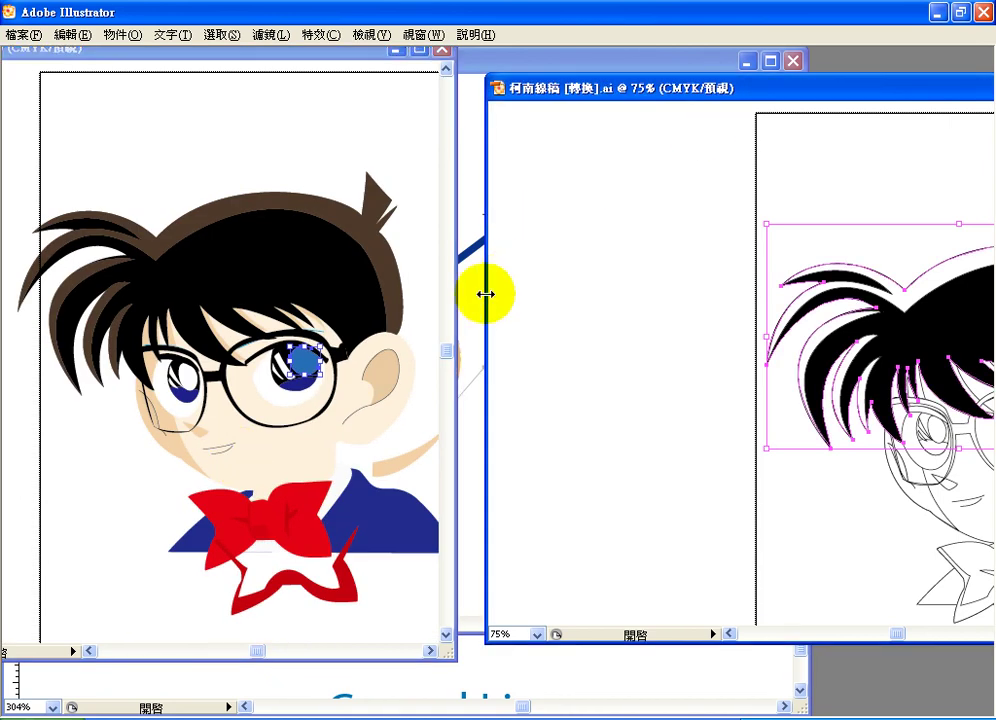
pyautogui.moveTo(484, 291); pyautogui.dragTo(657, 270)
pyautogui.moveTo(657, 78); pyautogui.dragTo(580, 72)
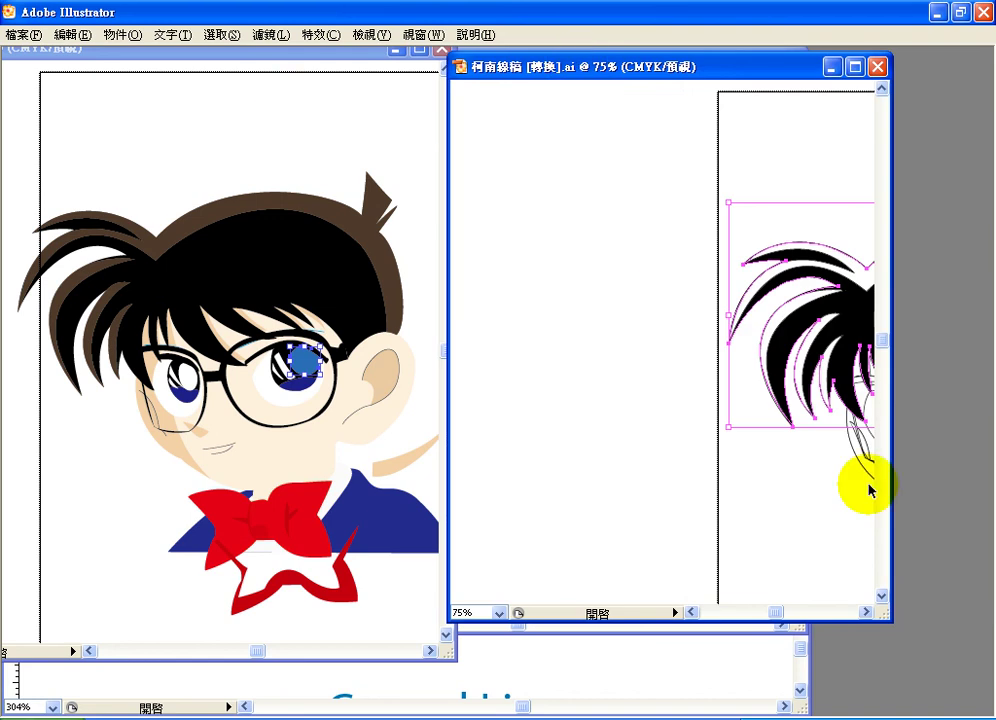
pyautogui.moveTo(775, 618); pyautogui.dragTo(780, 617)
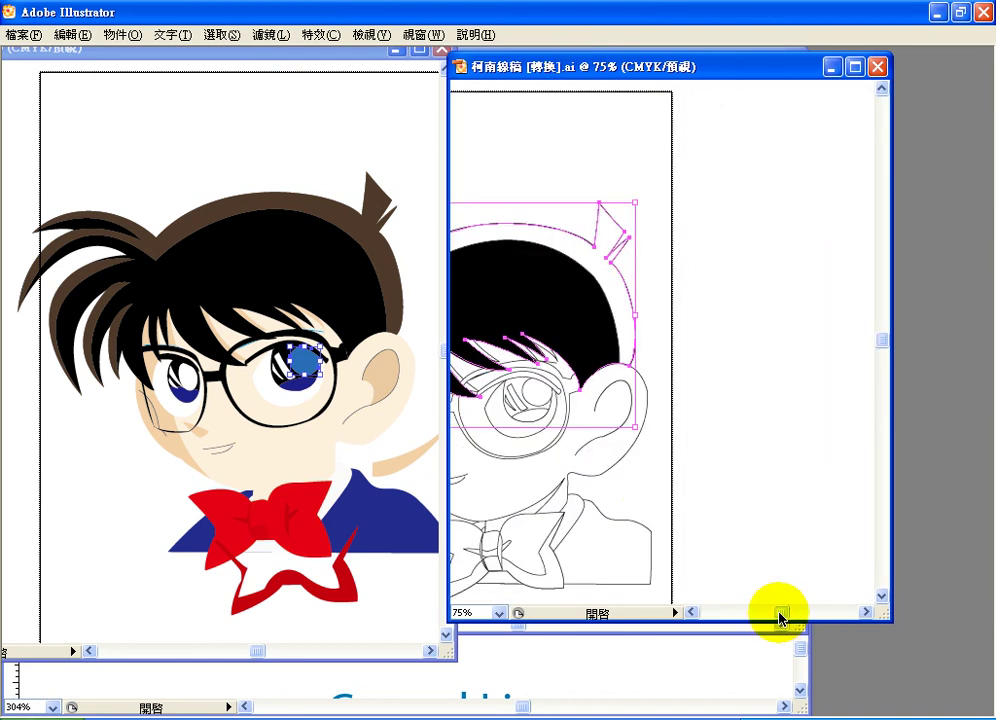
# - Select the ear's inner curved line in the line art and restore the panels, with the layers panel clear of the ear
pyautogui.click(614, 407)
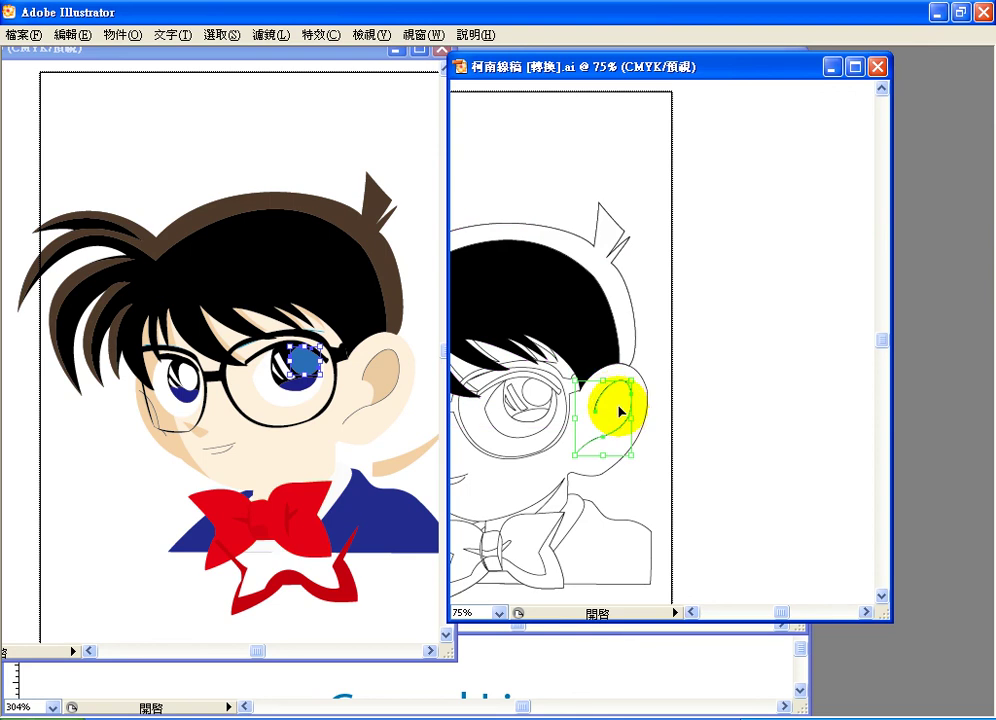
pyautogui.press('Tab')
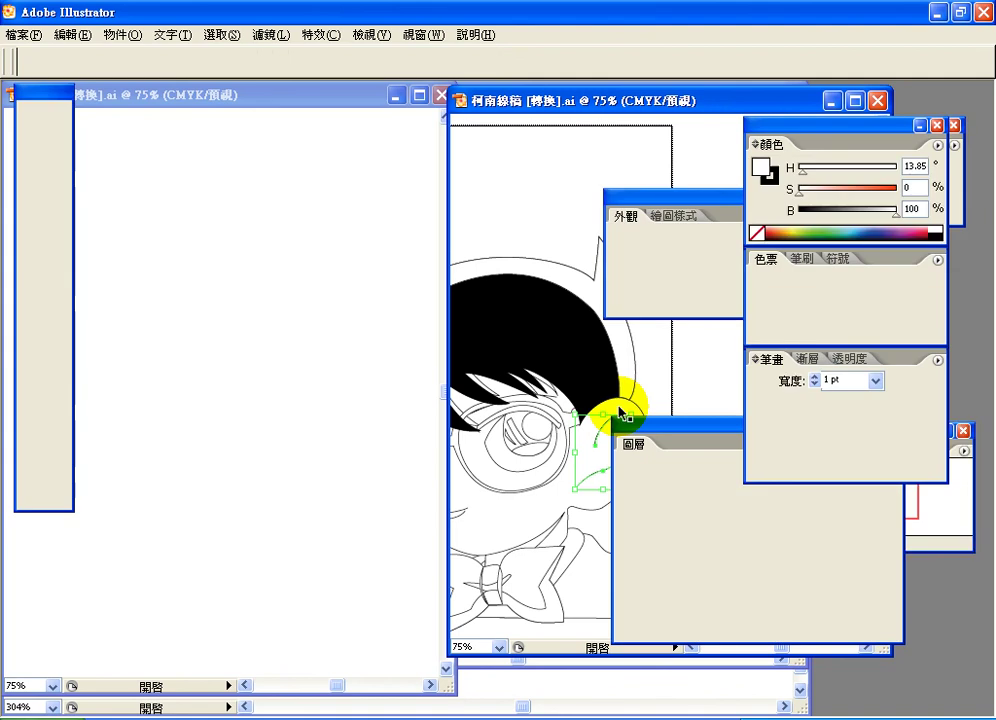
pyautogui.click(431, 686)
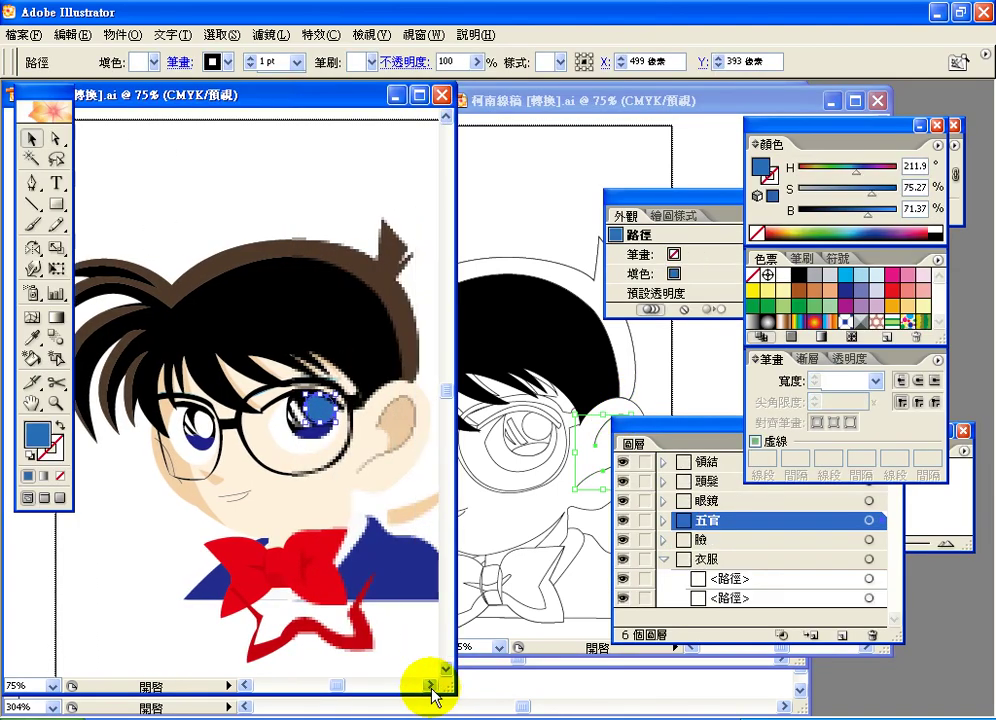
pyautogui.moveTo(628, 431); pyautogui.dragTo(716, 460)
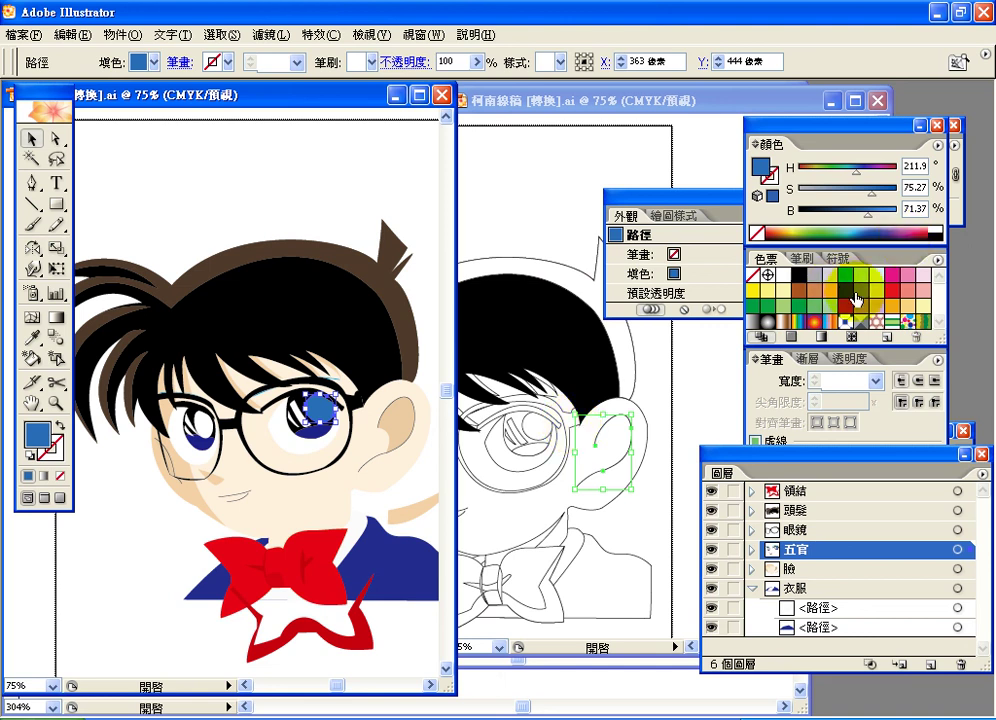
pyautogui.click(922, 290)
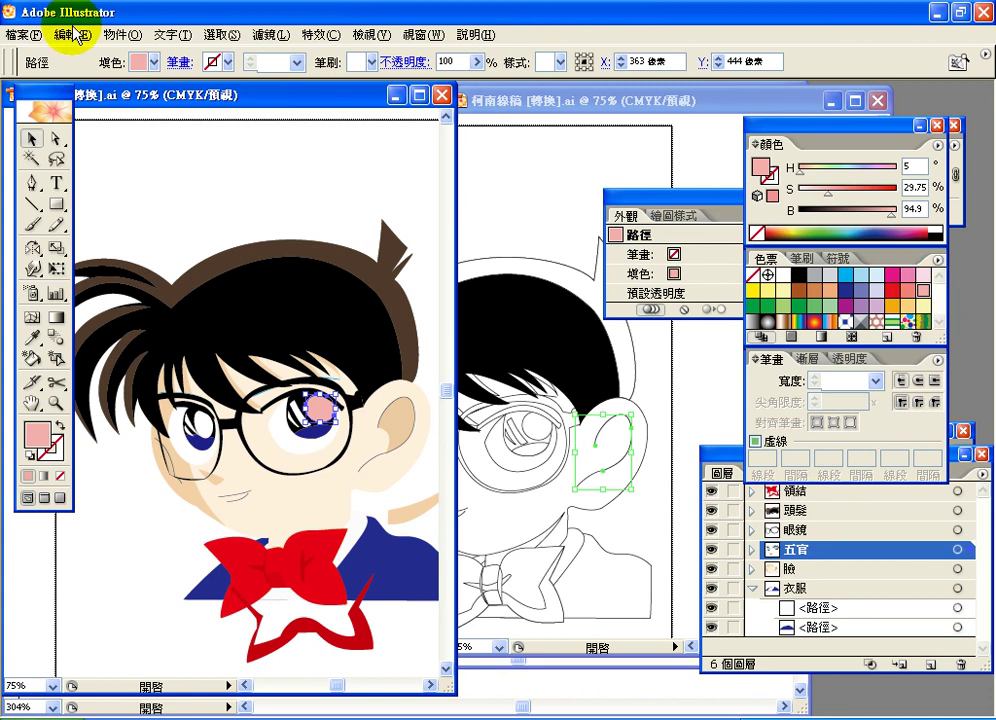
pyautogui.click(75, 33)
pyautogui.click(100, 60)
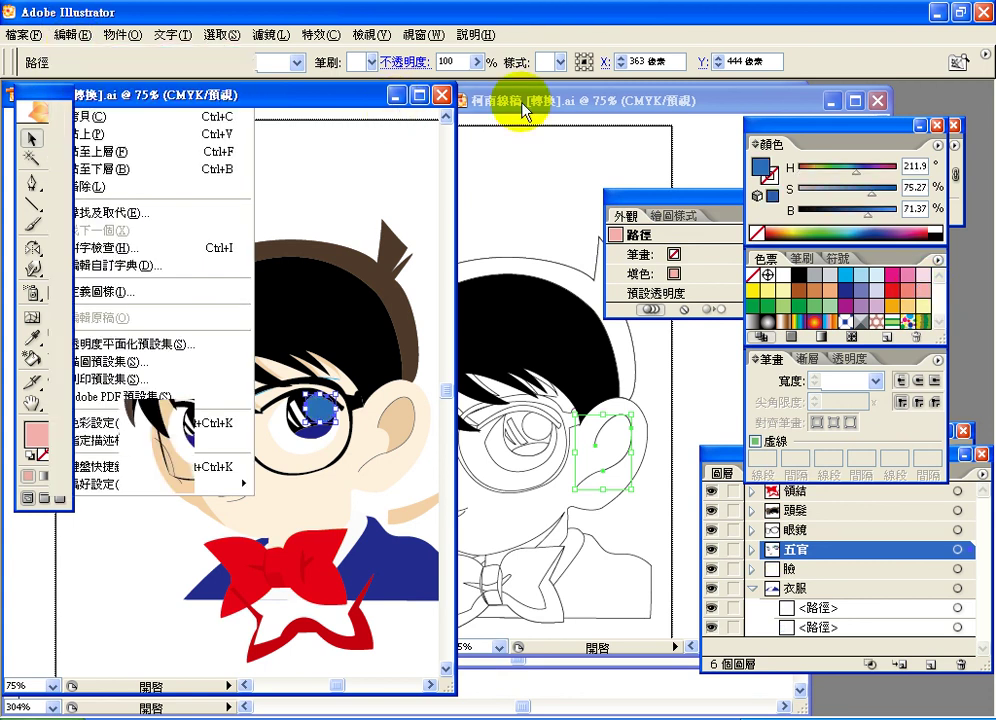
# - Try a light pink swatch fill on the line art's open ear curve and set its fill to none
pyautogui.click(522, 105)
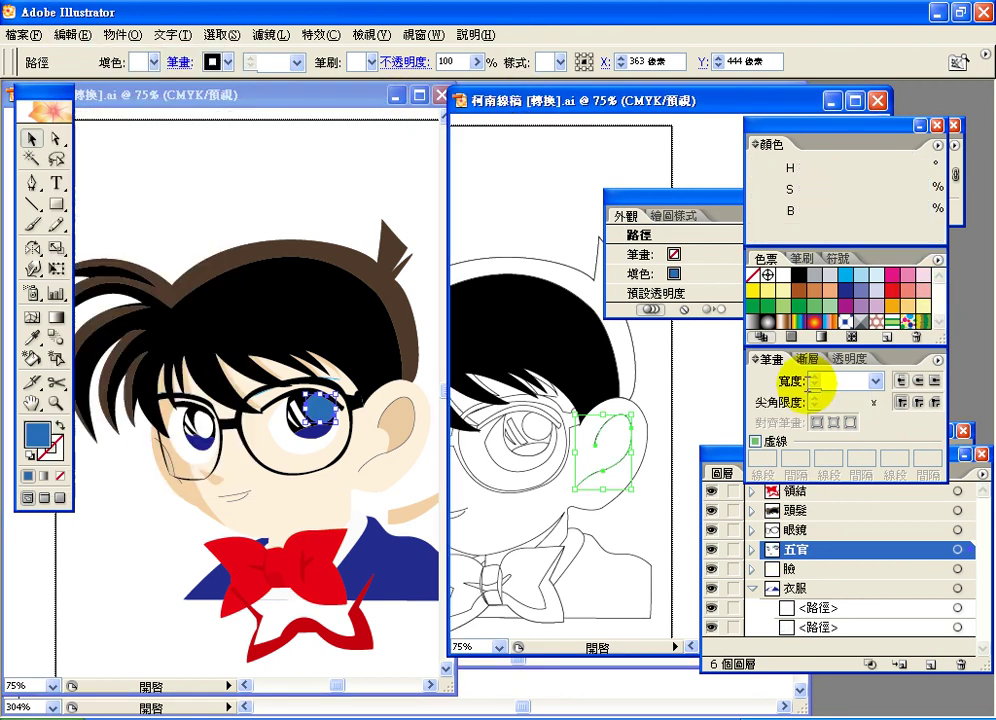
pyautogui.click(920, 290)
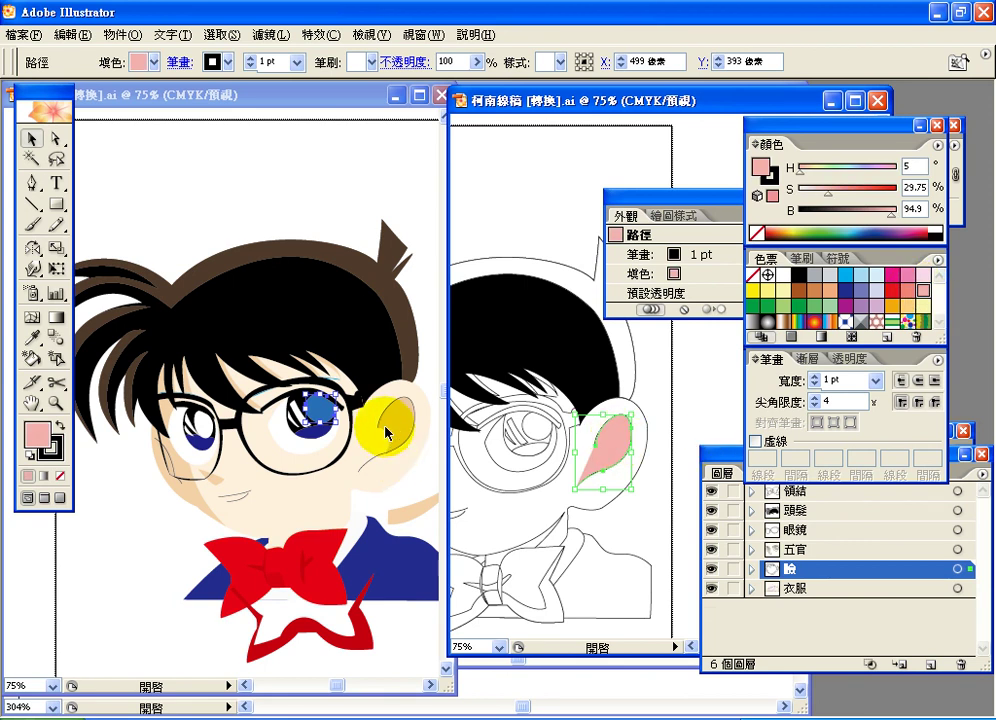
pyautogui.click(753, 276)
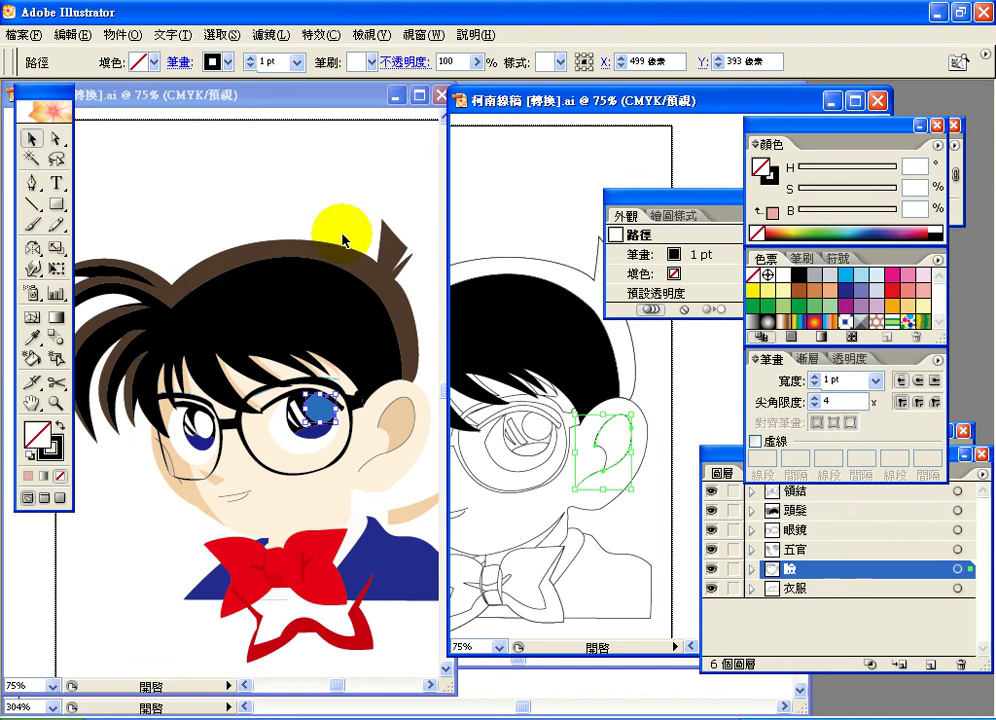
# - Move the open ear curve out beside the head and fill the closed inner-ear shape with the salmon pink swatch
pyautogui.click(588, 407)
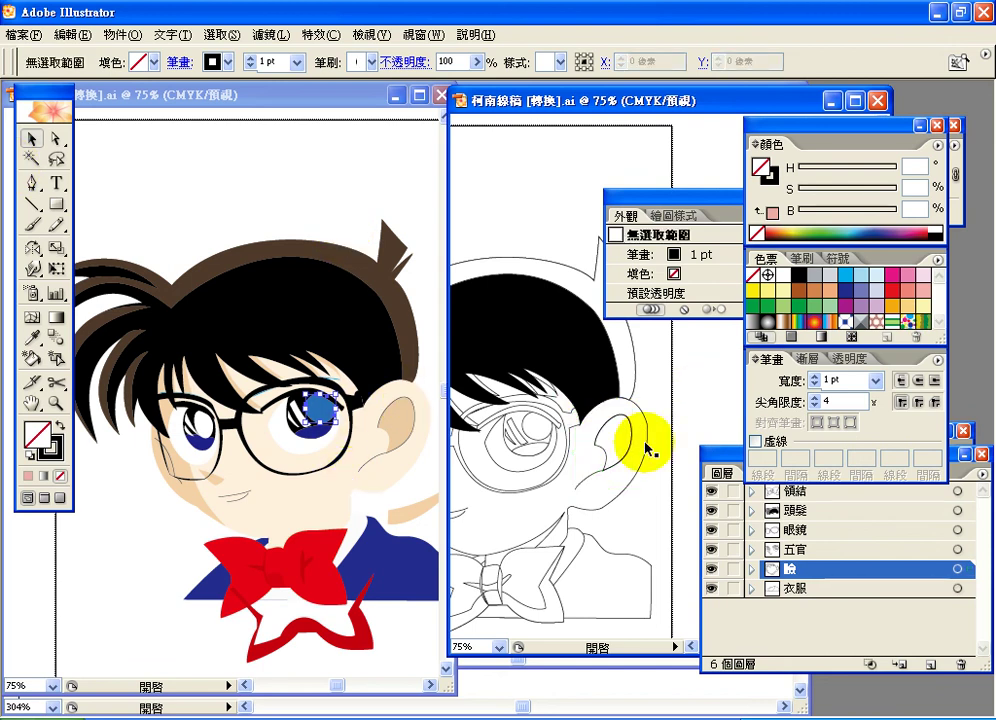
pyautogui.click(610, 428)
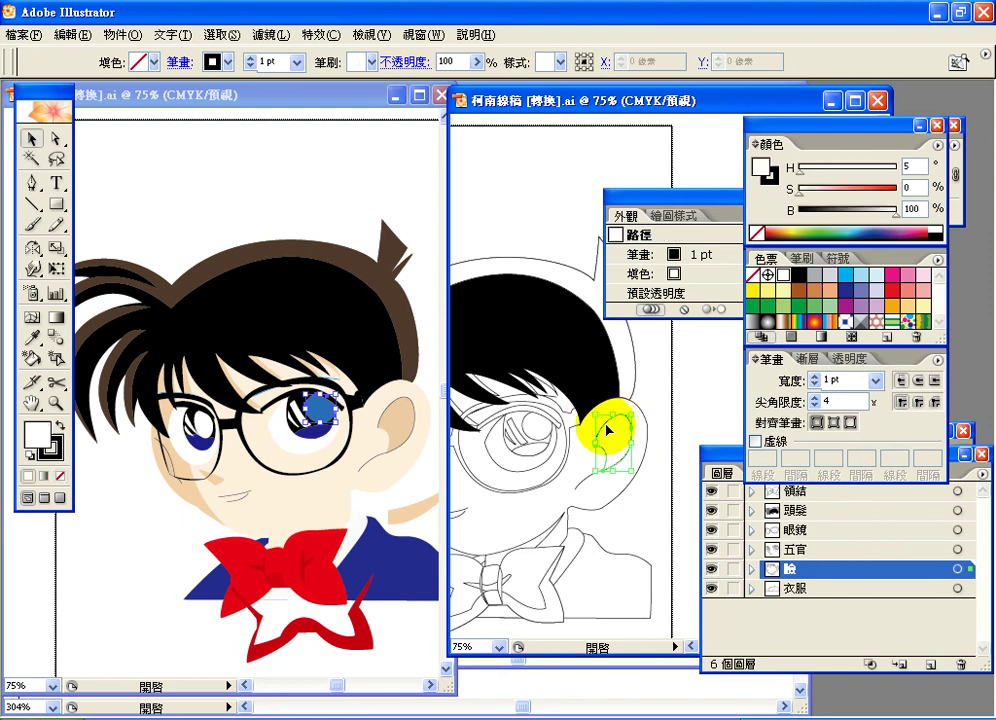
pyautogui.keyDown('shift'); pyautogui.click(582, 474); pyautogui.keyUp('shift')
pyautogui.moveTo(590, 482)
pyautogui.mouseDown()
pyautogui.moveTo(672, 406)
pyautogui.moveTo(611, 465)
pyautogui.moveTo(616, 433)
pyautogui.mouseUp()
pyautogui.press('d')
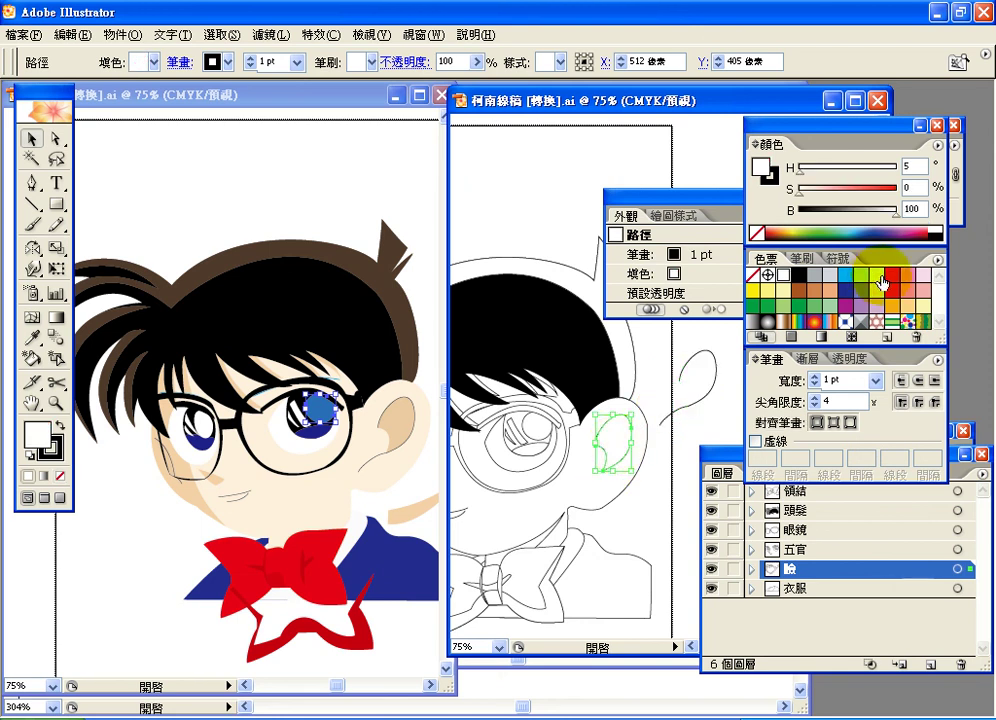
pyautogui.click(907, 291)
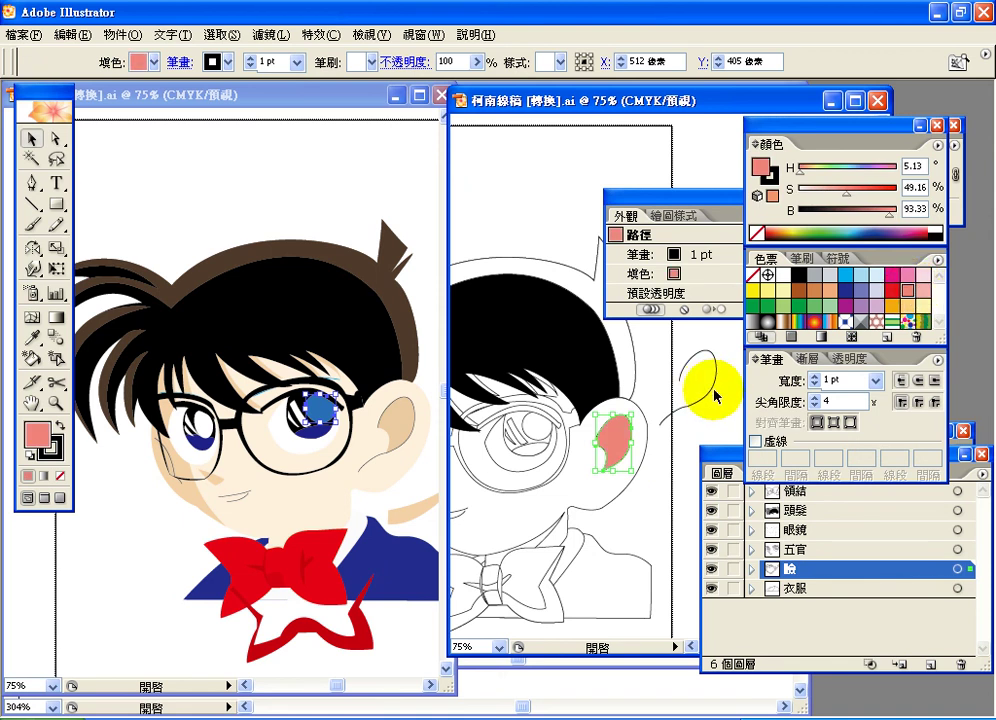
# - Move the open ear curve back onto the ear over the salmon pink shape and clear the selection
pyautogui.click(702, 392)
pyautogui.click(713, 387)
pyautogui.moveTo(711, 393); pyautogui.dragTo(636, 456)
pyautogui.click(696, 429)
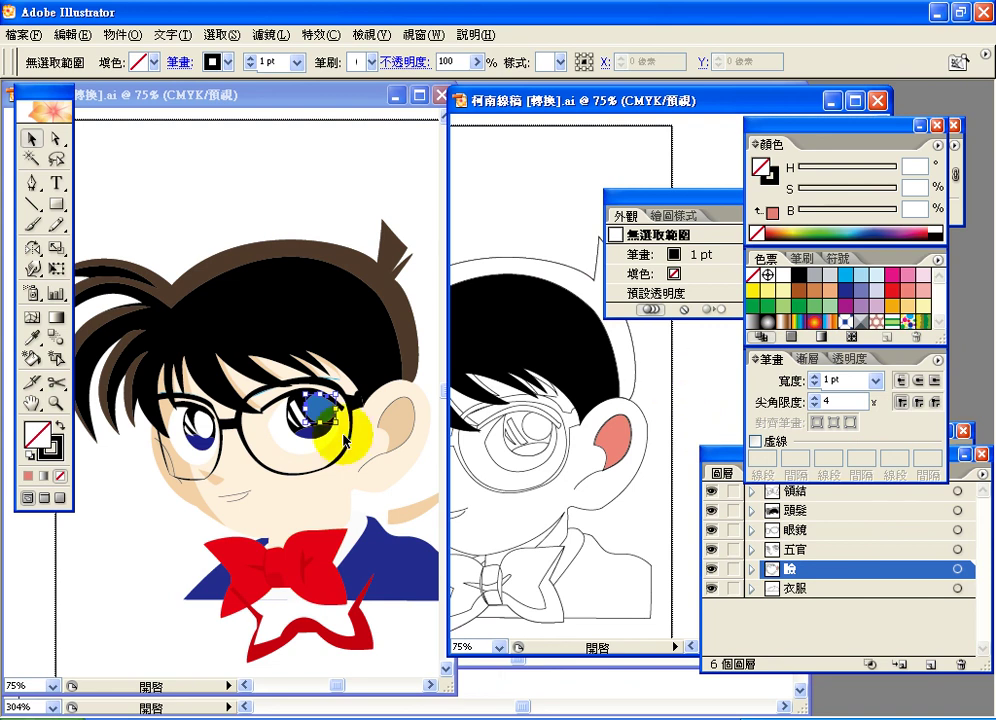
# - Try moving the thin line beside the smaller lens out past the cheek in the coloured artwork, and undo the move
pyautogui.click(689, 647)
pyautogui.click(689, 647)
pyautogui.click(689, 647)
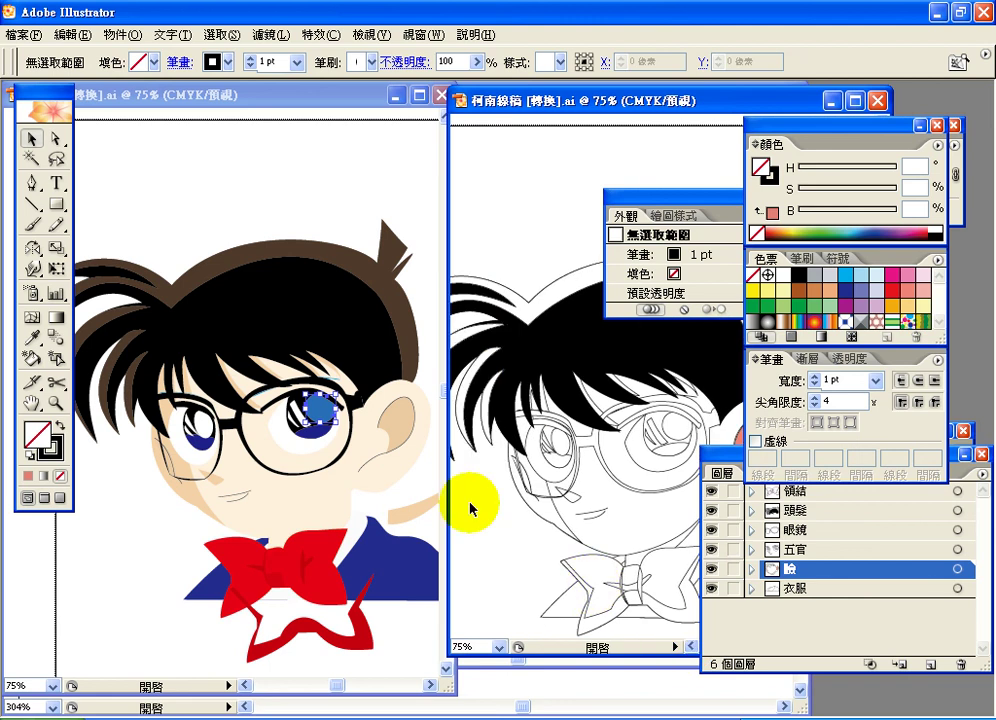
pyautogui.click(175, 466)
pyautogui.click(173, 464)
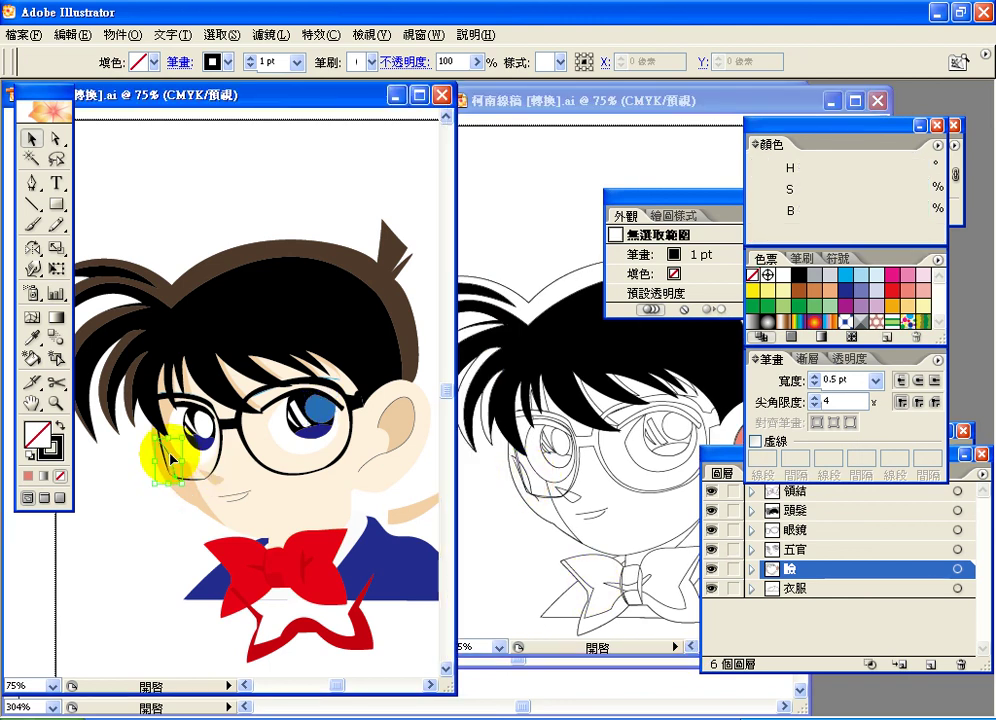
pyautogui.click(137, 481)
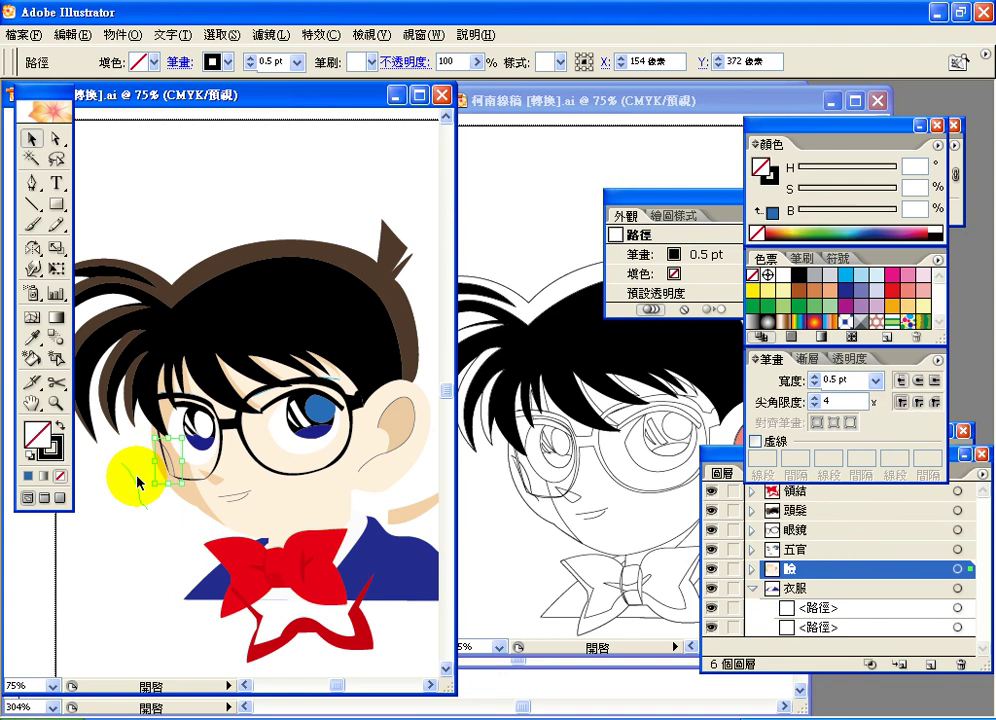
pyautogui.click(137, 481)
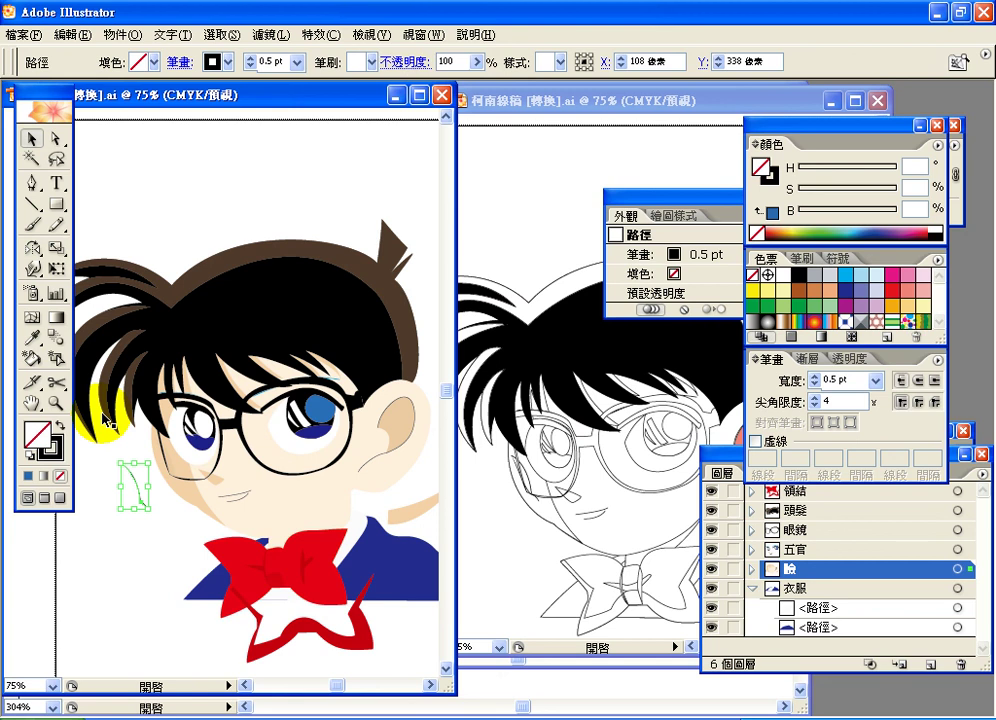
pyautogui.click(70, 34)
pyautogui.click(72, 64)
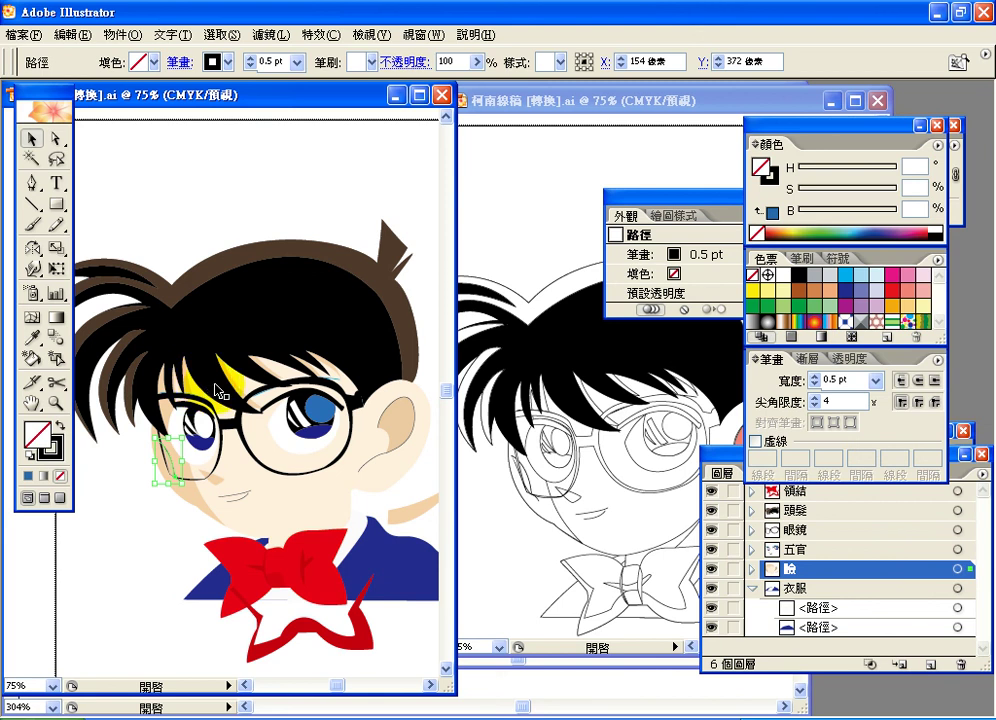
# - Select the mouth's two thin lines one after the other in the coloured artwork to examine their fill and stroke settings
pyautogui.click(30, 405)
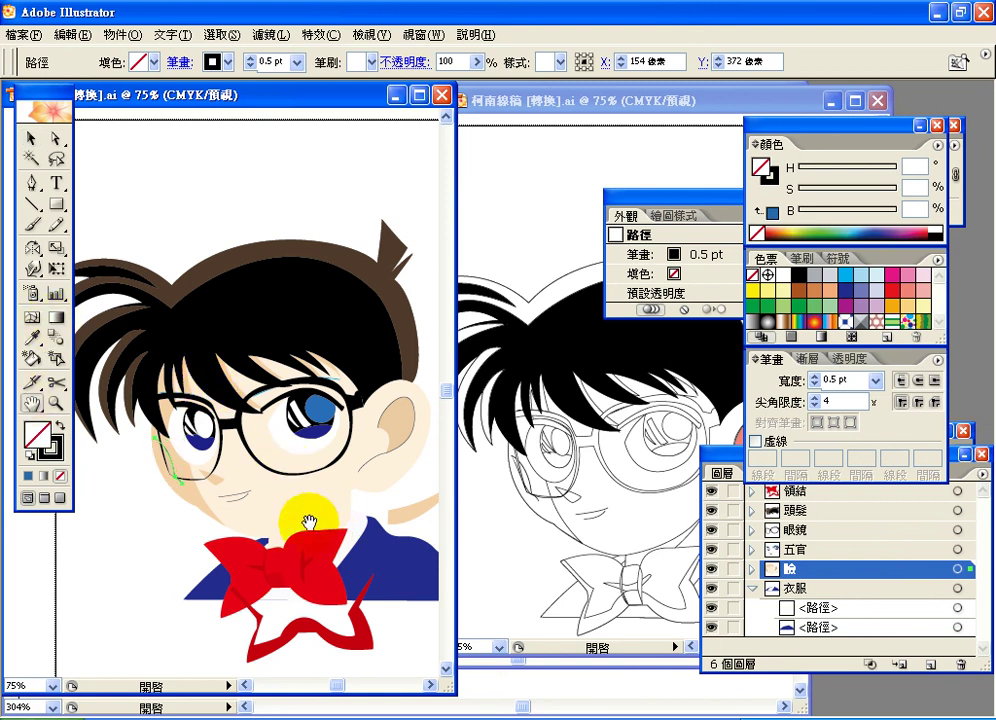
pyautogui.click(31, 138)
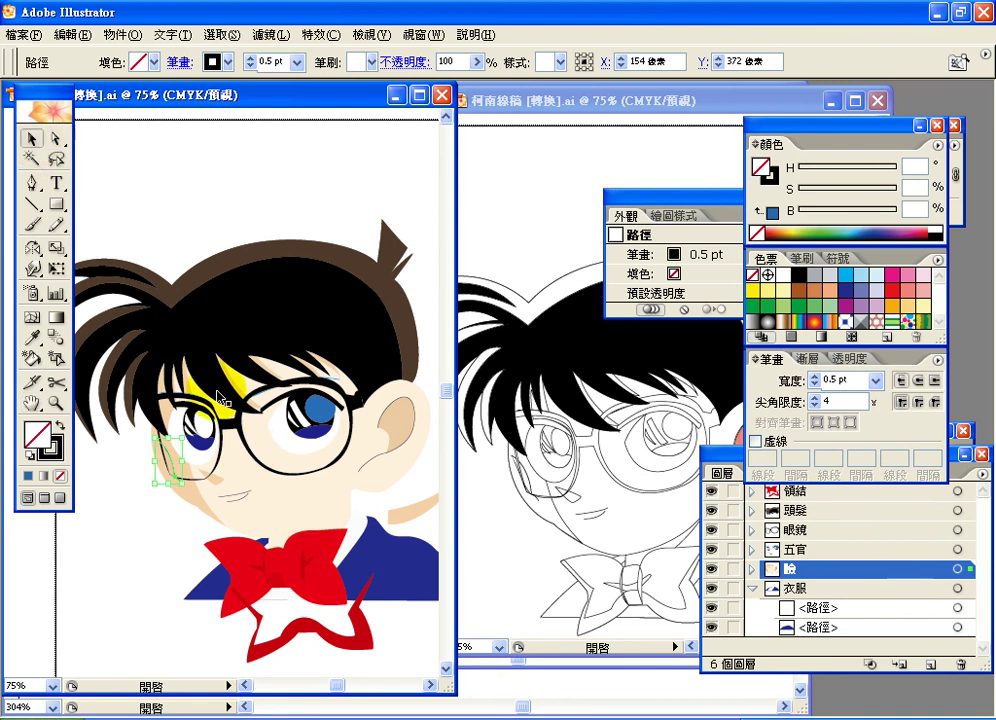
pyautogui.click(238, 500)
pyautogui.click(239, 498)
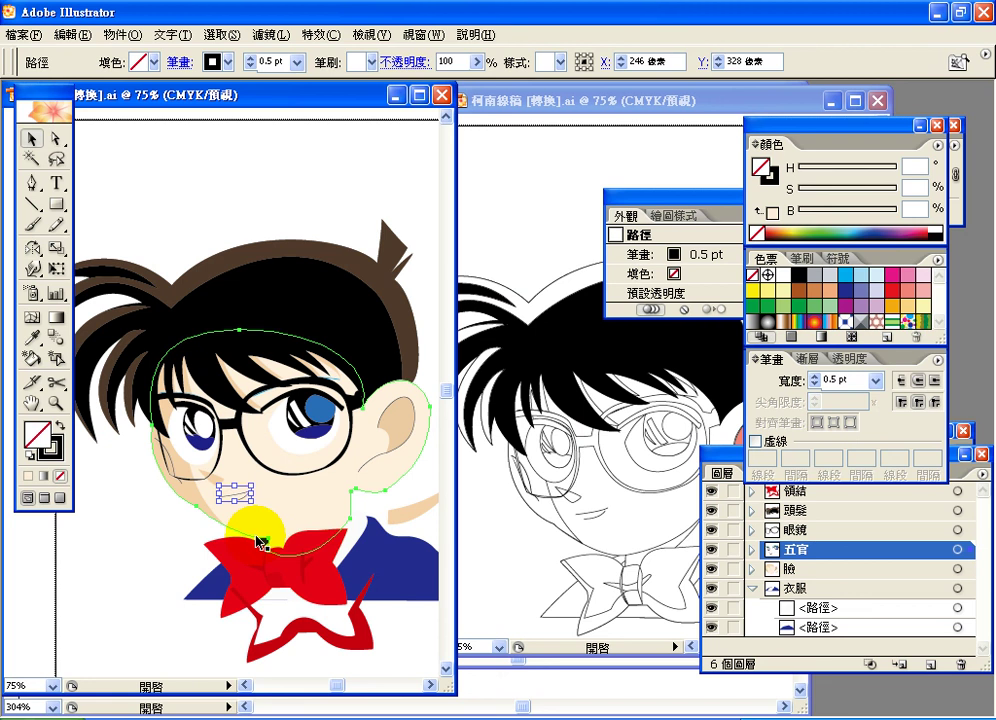
pyautogui.click(243, 505)
pyautogui.click(242, 504)
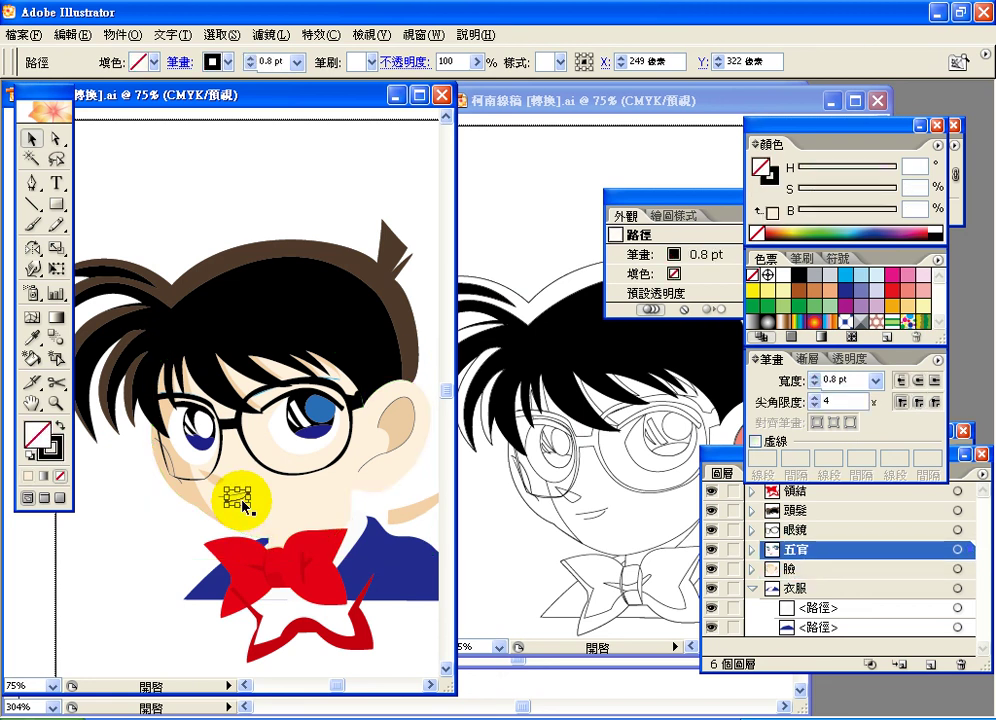